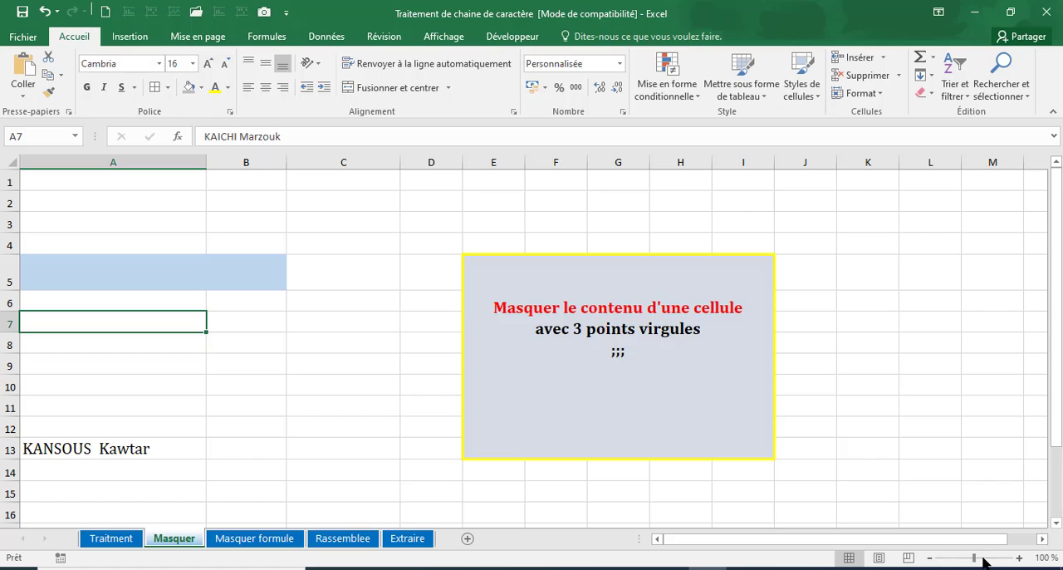
left_click_drag(973, 557, 982, 557)
left_click(911, 539)
left_click_drag(910, 544, 960, 543)
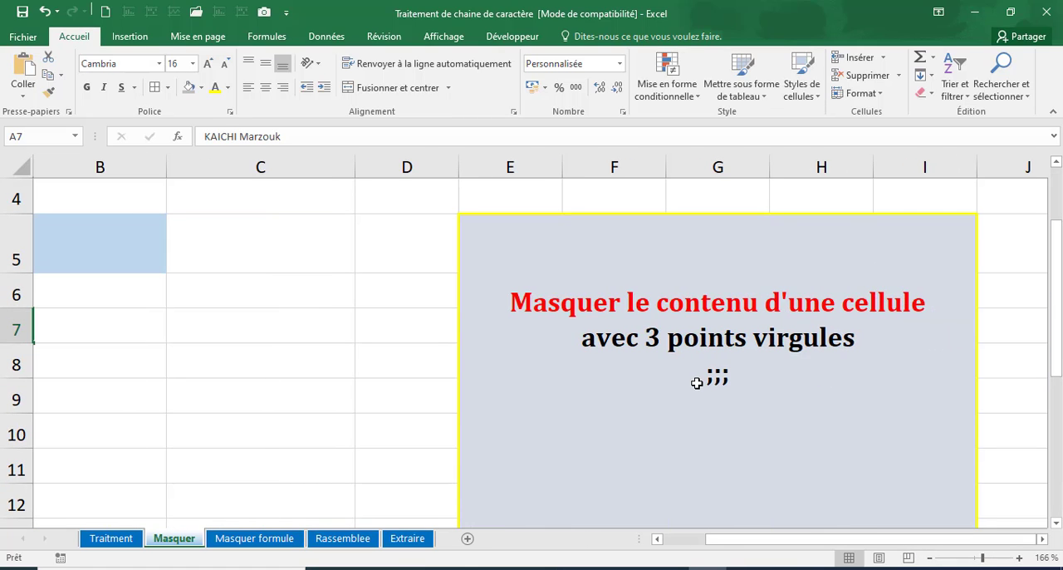
Step: On the Masquer formule sheet, enter =ALEA.ENTRE.BORNES(25;150) in H8 and fill it down to H11
left_click(255, 539)
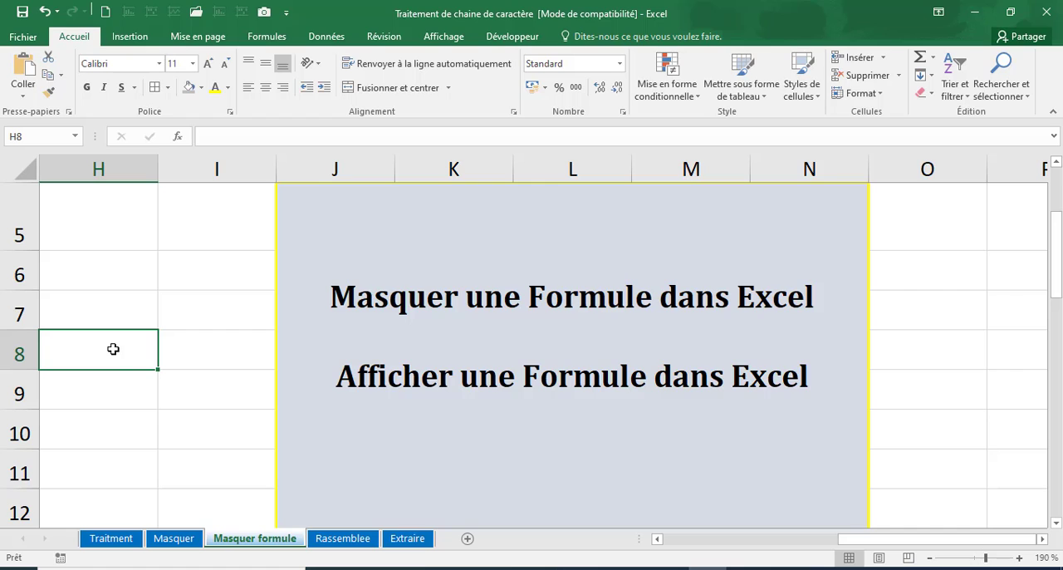
type("=ale")
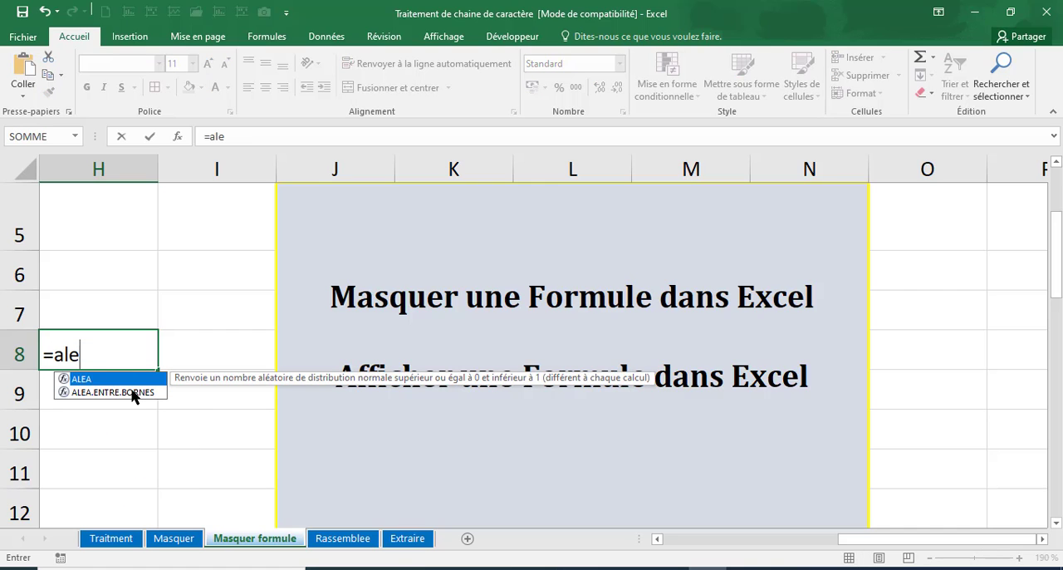
double_click(131, 391)
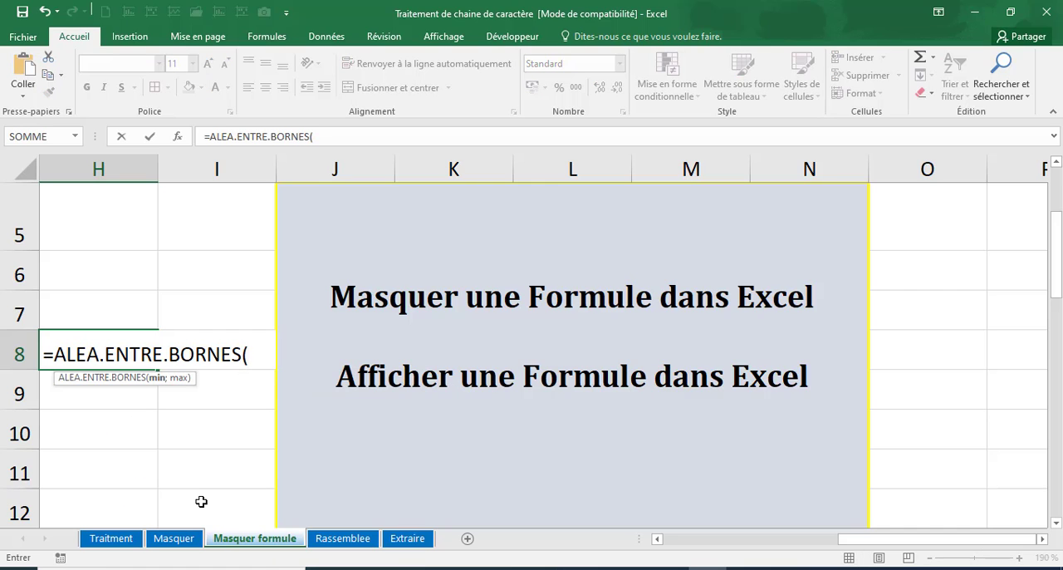
type("25")
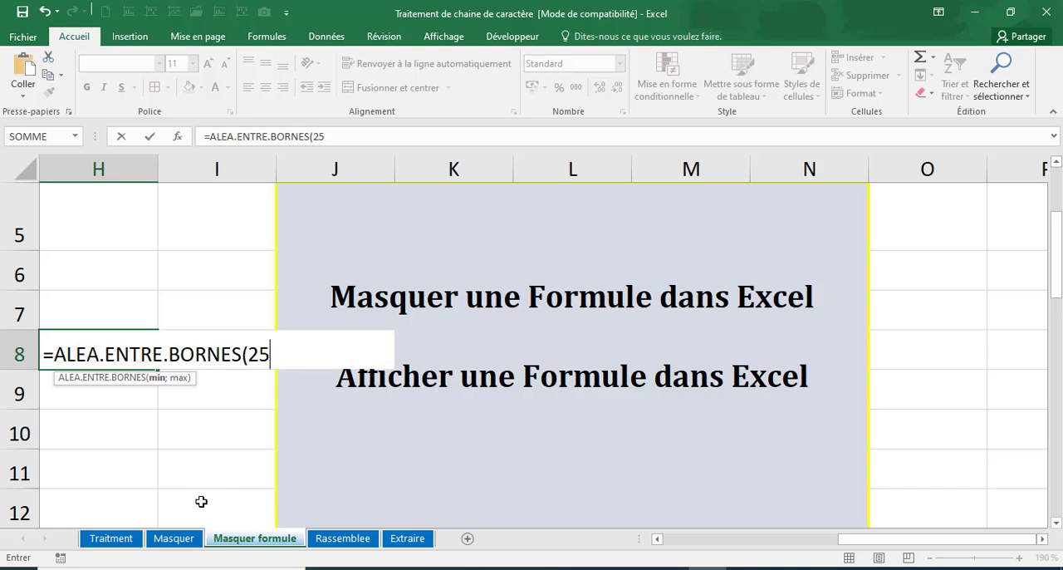
type(";150")
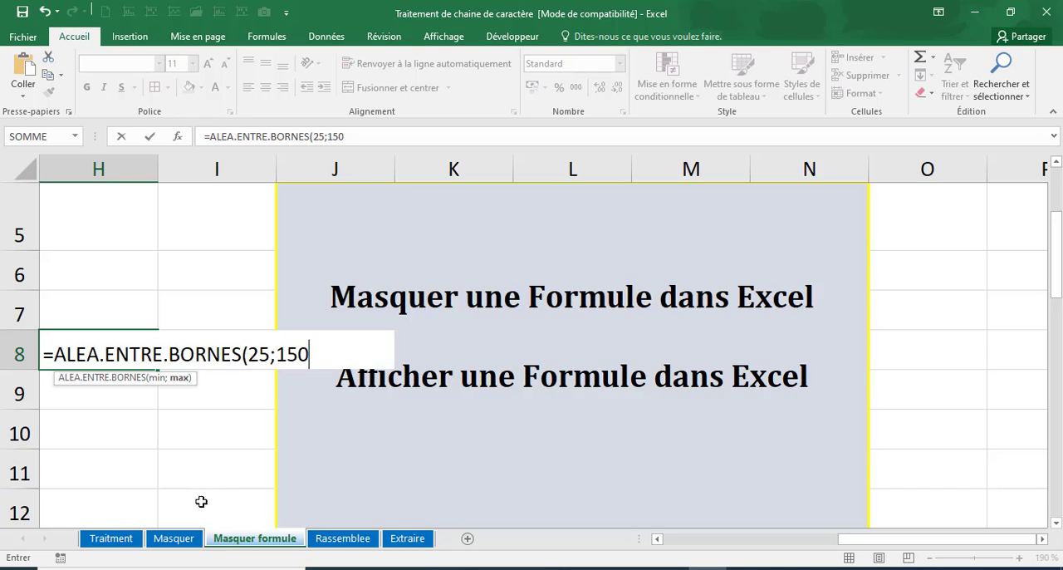
key("ctrl+Return")
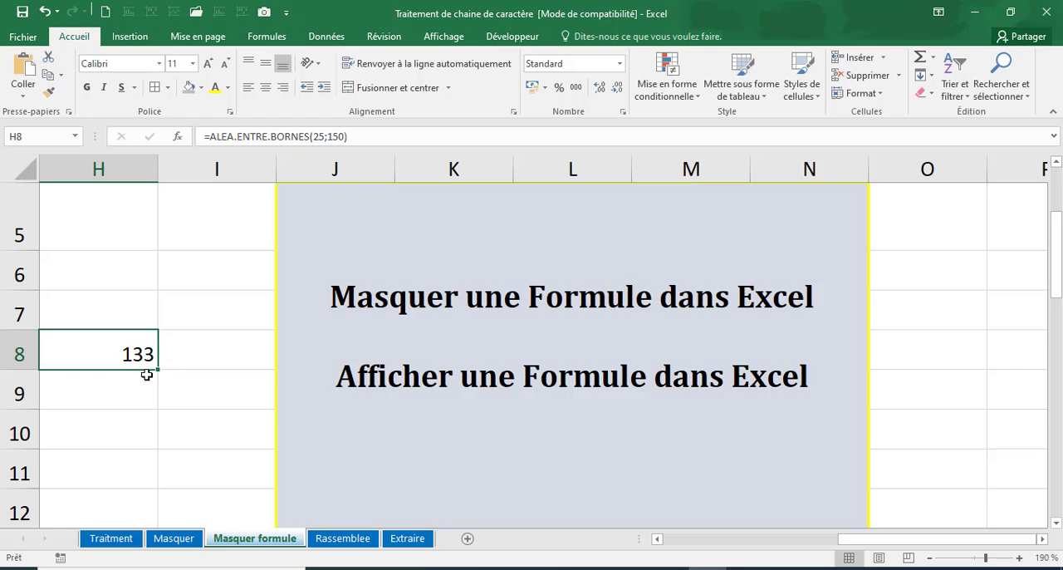
left_click_drag(158, 369, 136, 488)
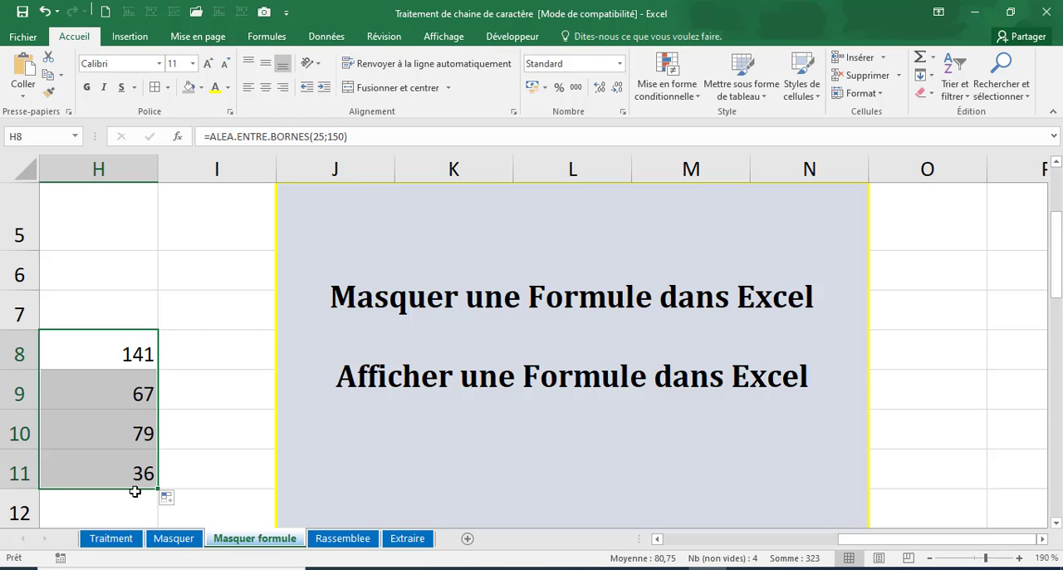
Step: Select H8:H11 and use the Find & Select Formulas option to pick out its formula cells
left_click(120, 351)
left_click(133, 468, "shift")
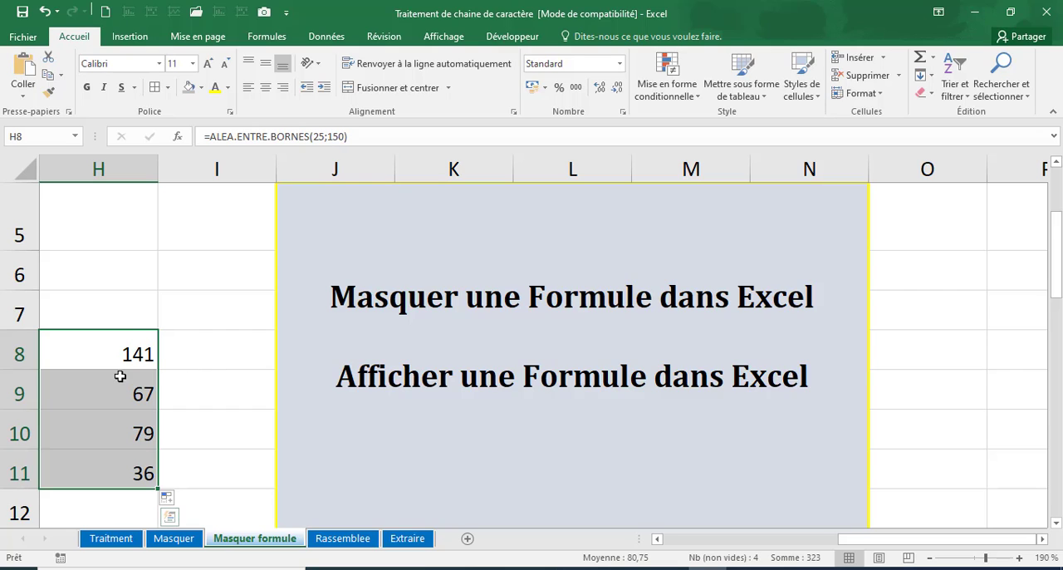
left_click(117, 349)
left_click_drag(117, 350, 127, 471)
left_click_drag(111, 348, 119, 470)
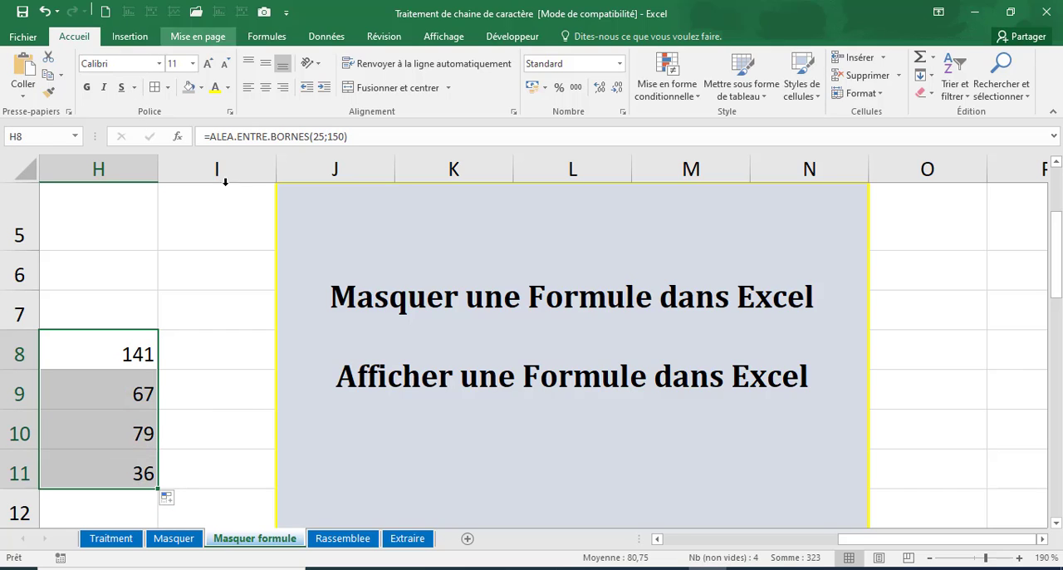
left_click(1013, 98)
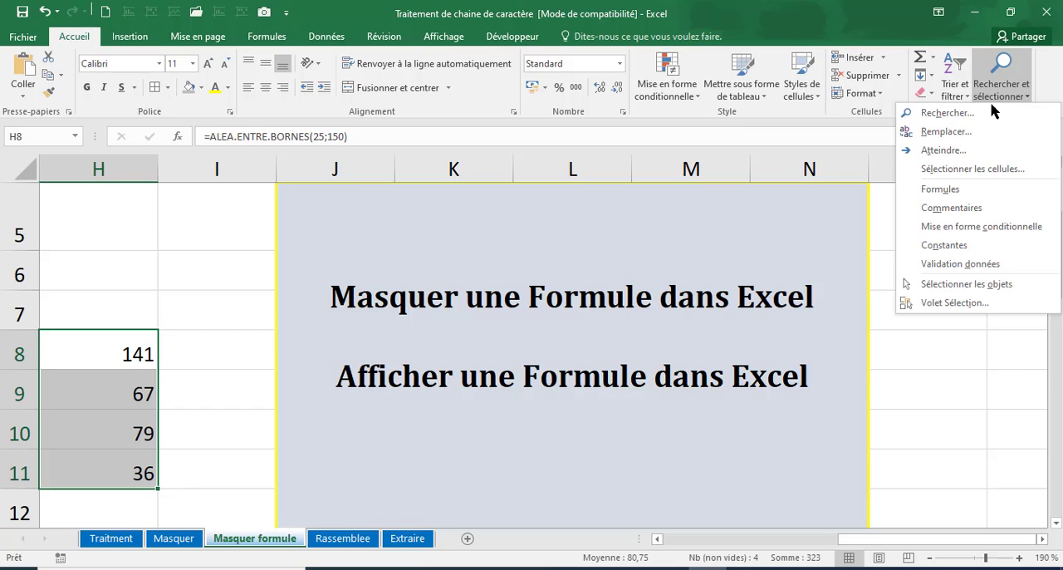
left_click(946, 192)
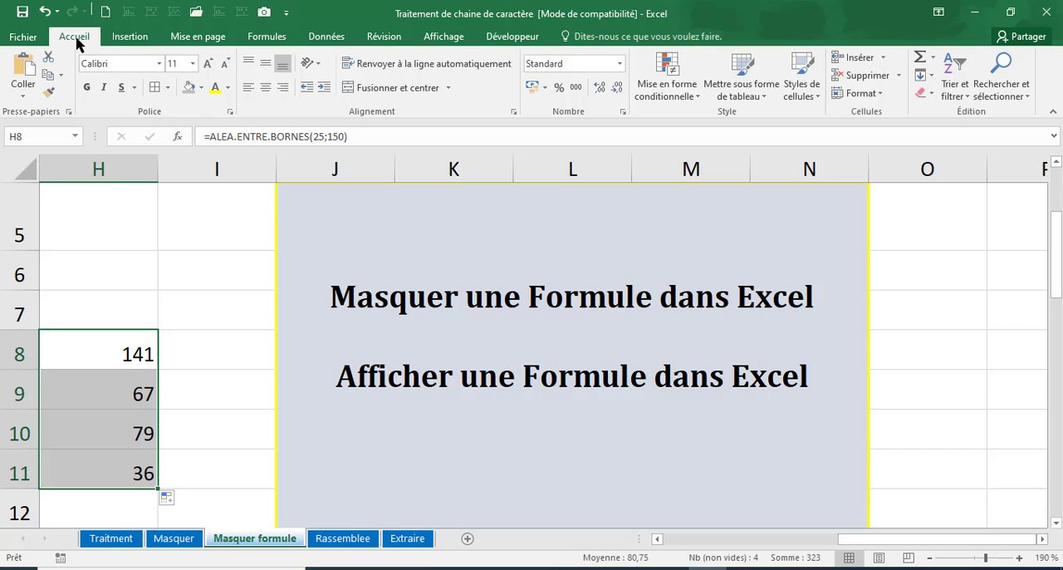
Step: Set the cell protection of H8:H11 to hidden (Masquée), keeping the cells locked
left_click(623, 112)
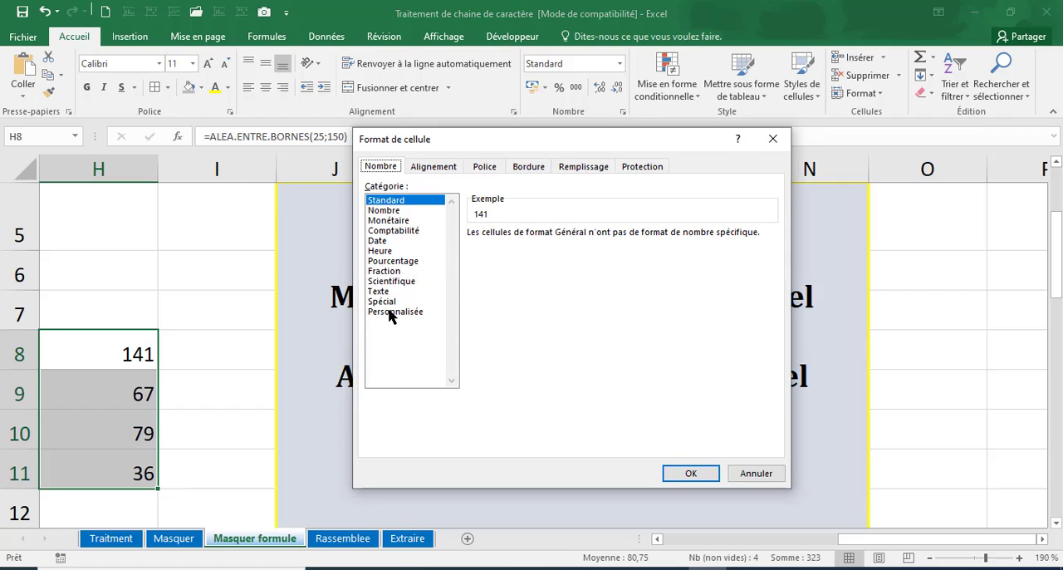
left_click(637, 170)
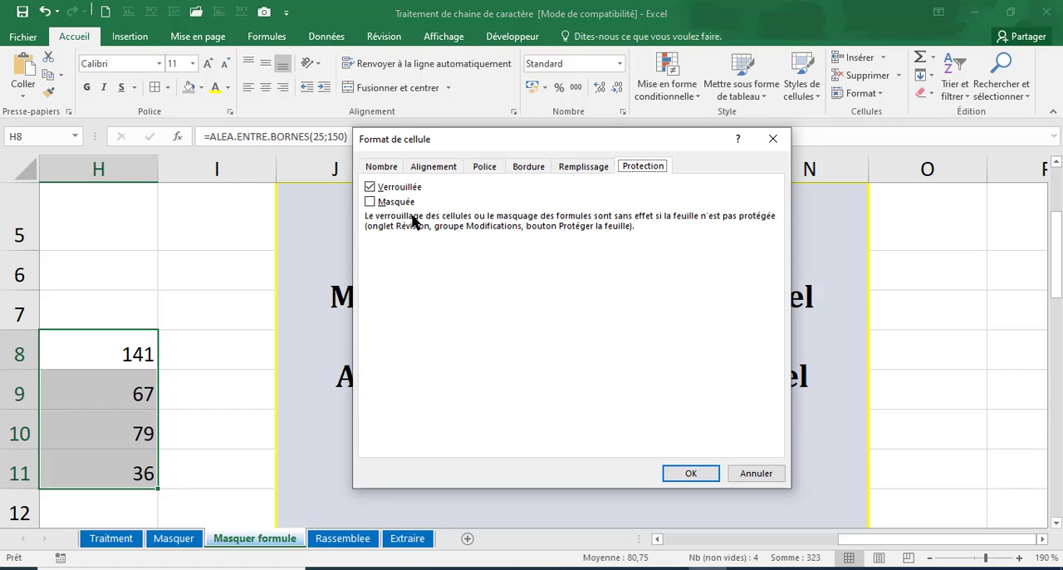
left_click(370, 203)
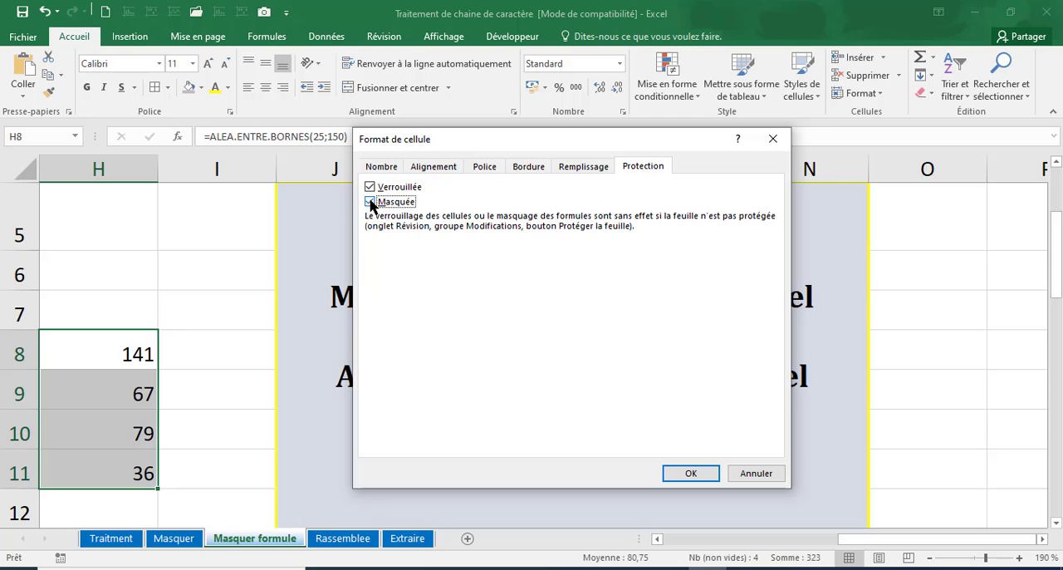
left_click(687, 472)
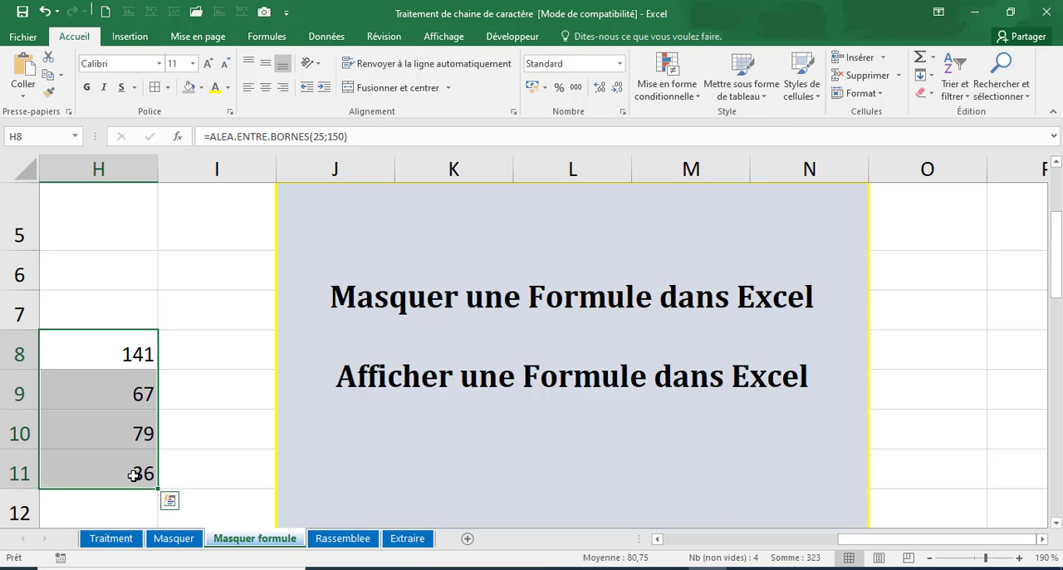
Step: Protect the Masquer formule sheet, entering and confirming the protection password
left_click(376, 40)
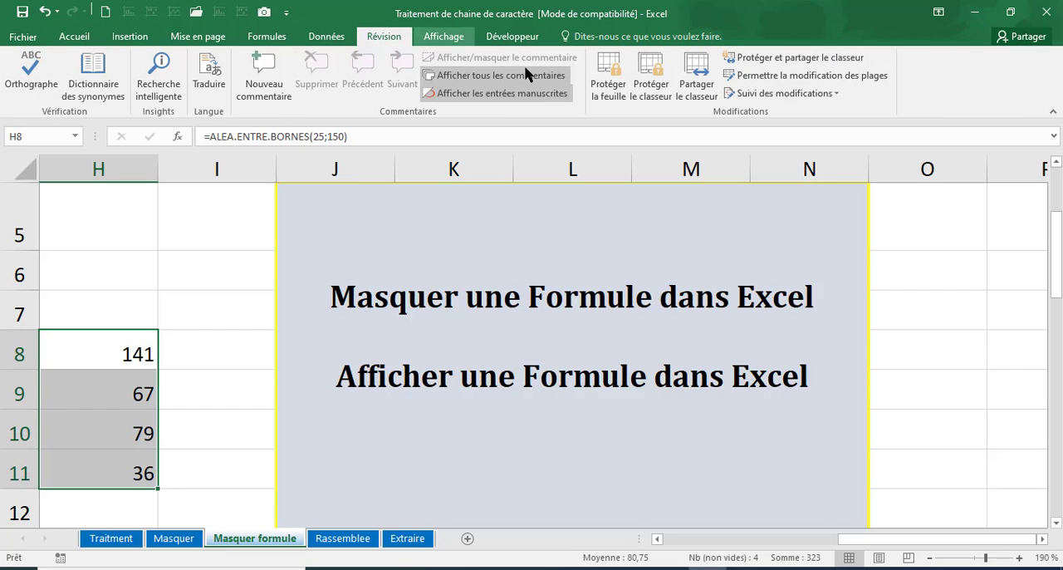
left_click(610, 93)
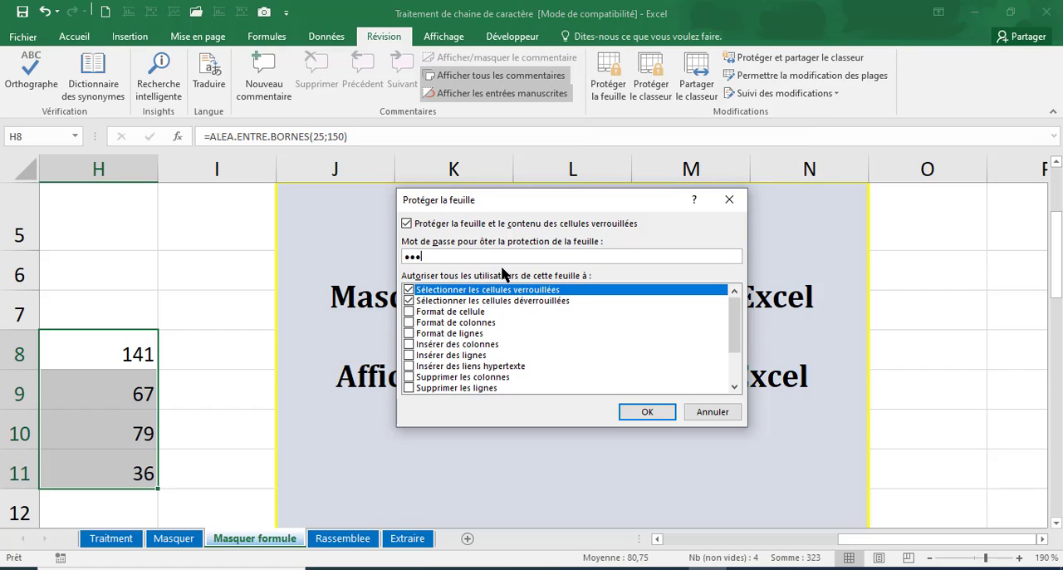
left_click(647, 406)
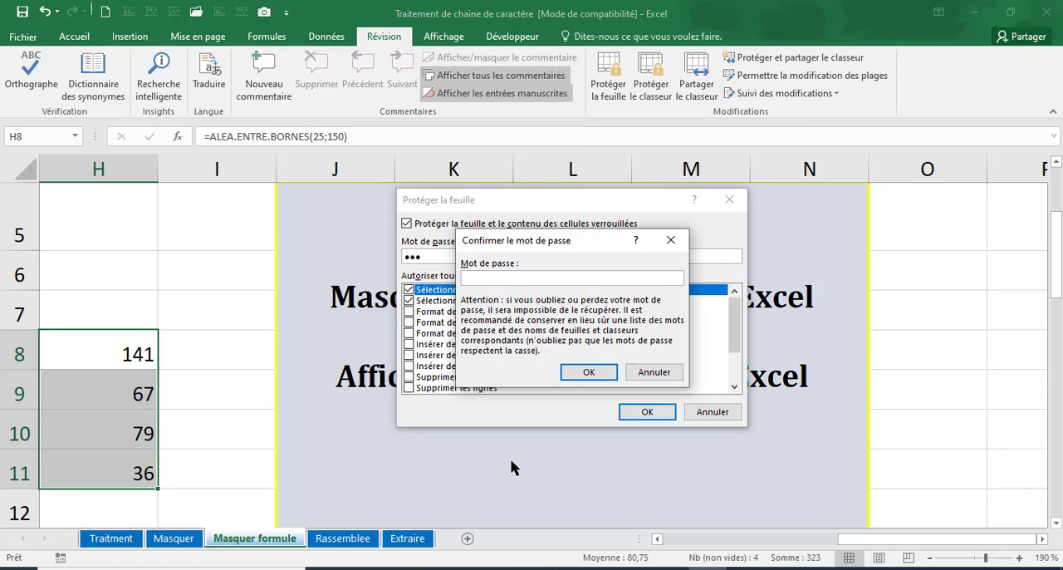
type("123")
key("Return")
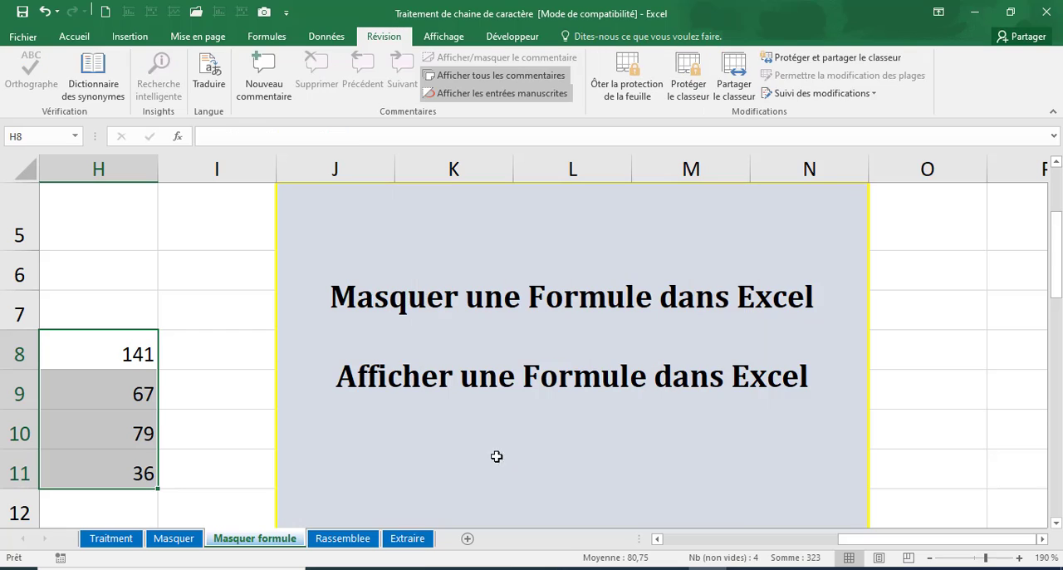
Step: Check H8:H11 for visible formulas and remove the sheet protection by entering its password
left_click(210, 385)
left_click(139, 357)
left_click_drag(135, 354, 133, 473)
left_click(628, 78)
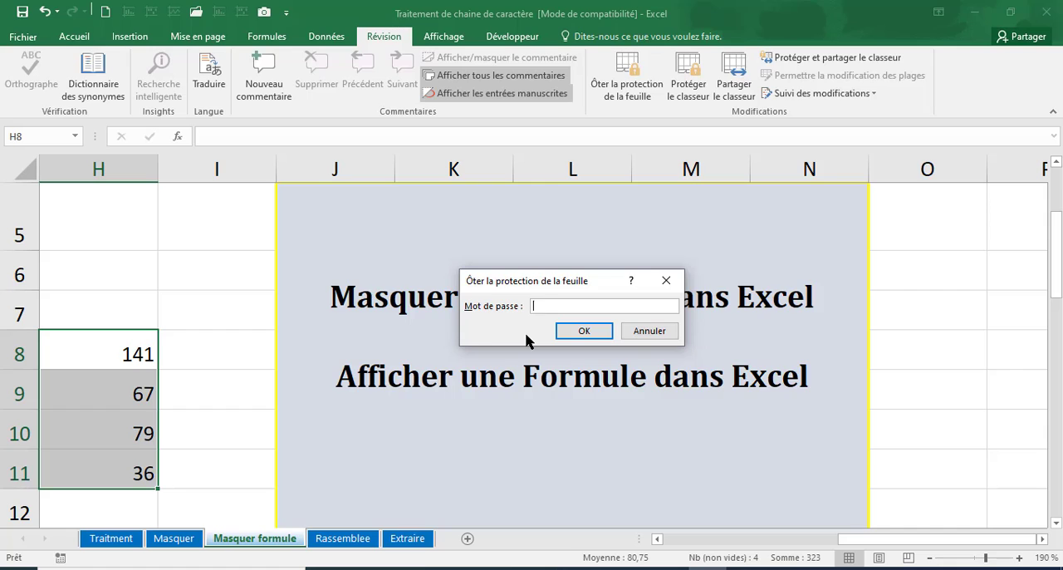
key("Return")
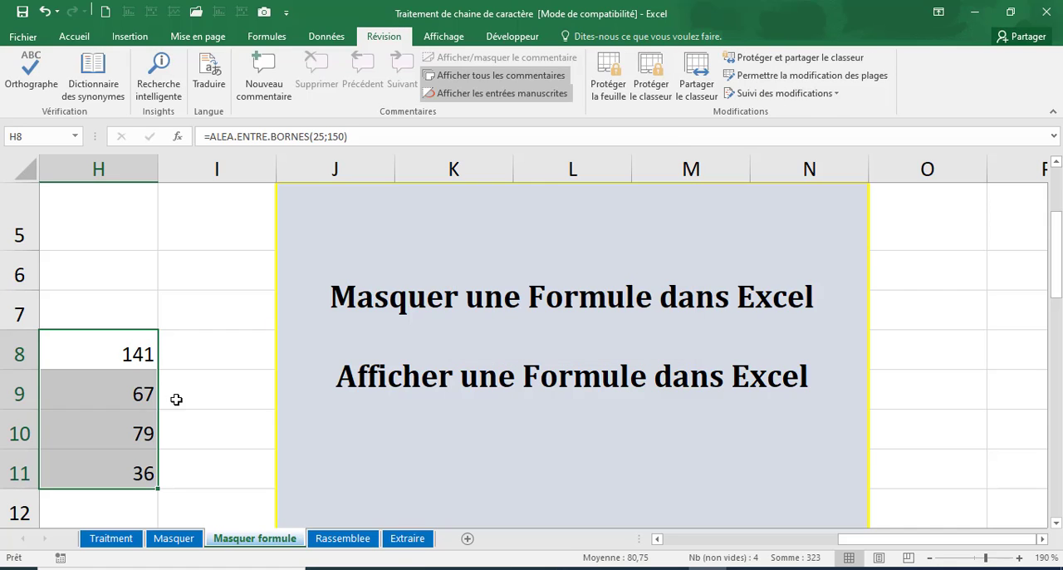
Step: Reselect H8:H11 to review its formulas and protect the sheet again, entering and confirming the password
left_click(176, 398)
left_click_drag(146, 349, 162, 473)
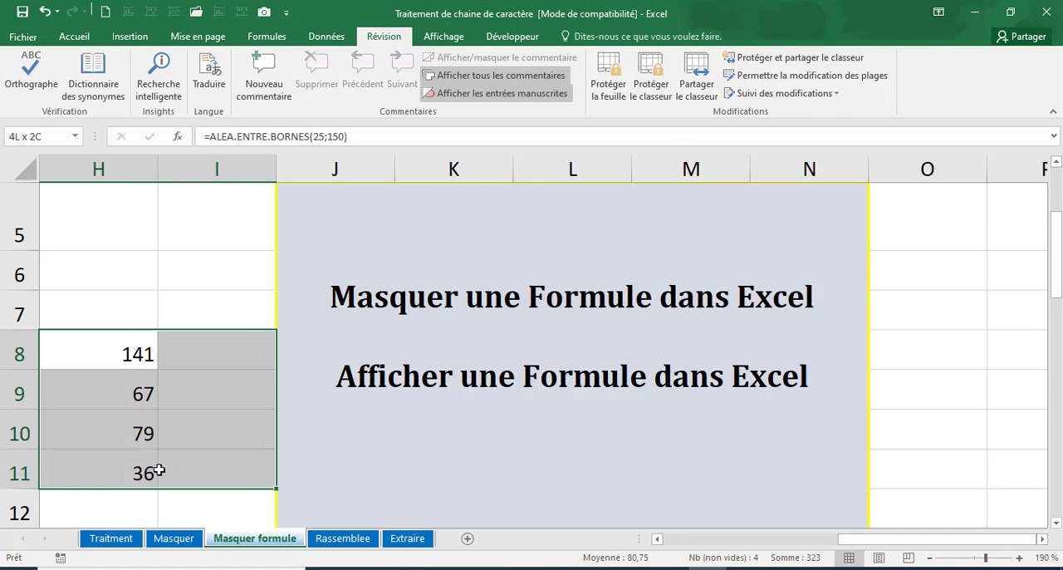
left_click(168, 404)
left_click_drag(104, 362, 114, 467)
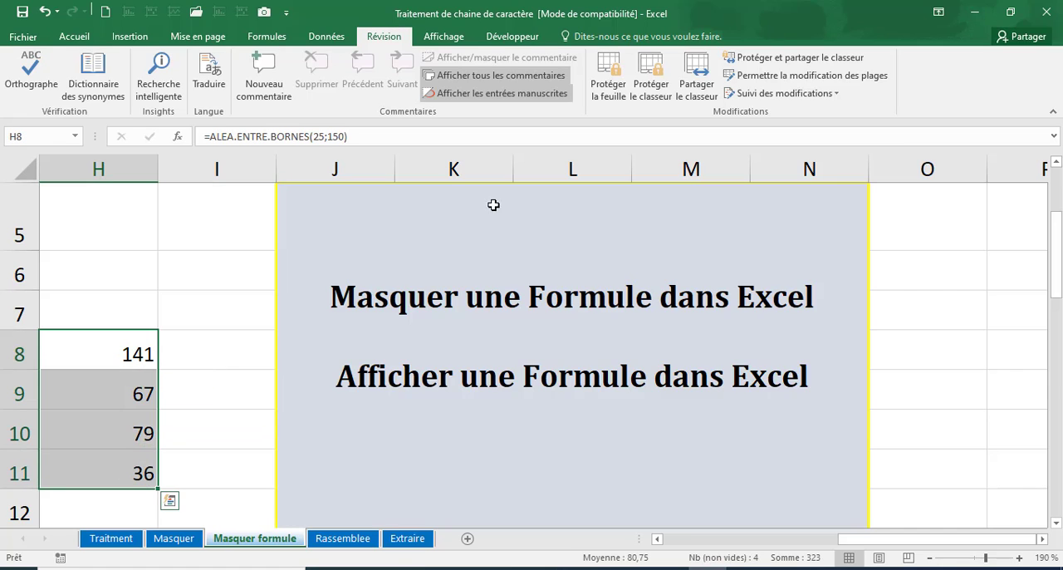
left_click(603, 87)
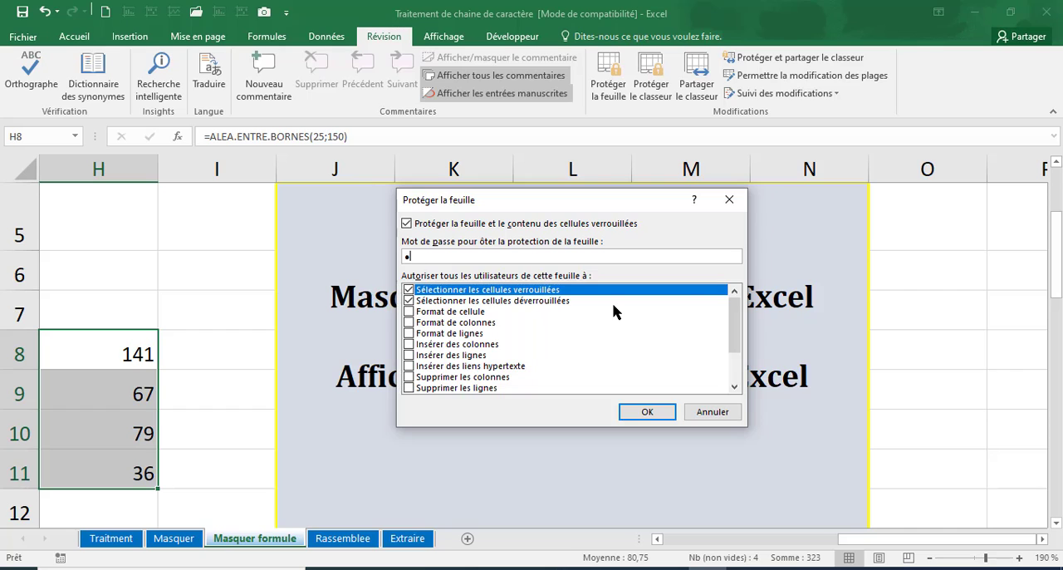
key("Return")
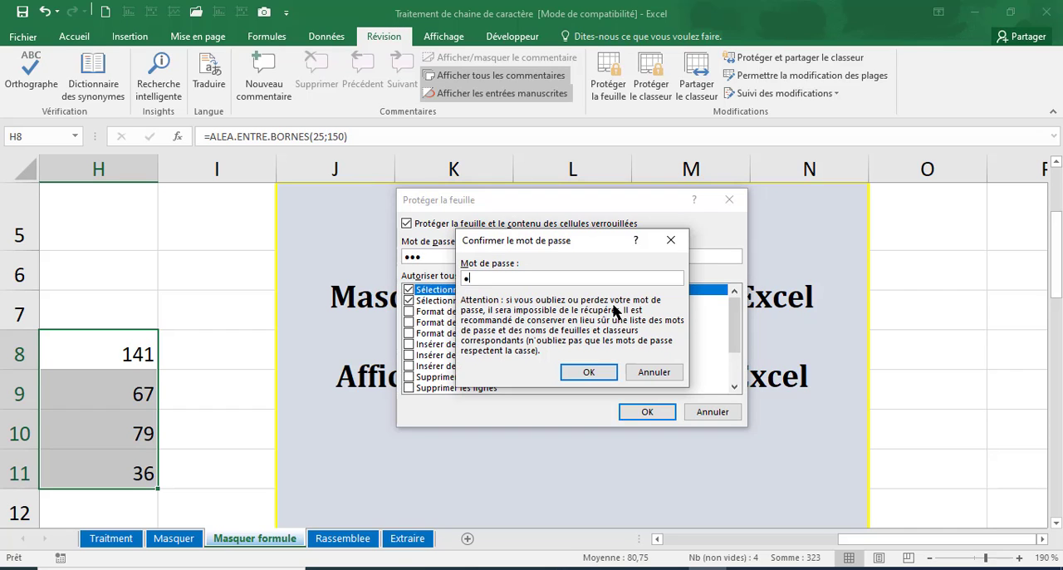
key("Return")
Step: Try to delete the contents of H8:H11 on the protected sheet
left_click(200, 374)
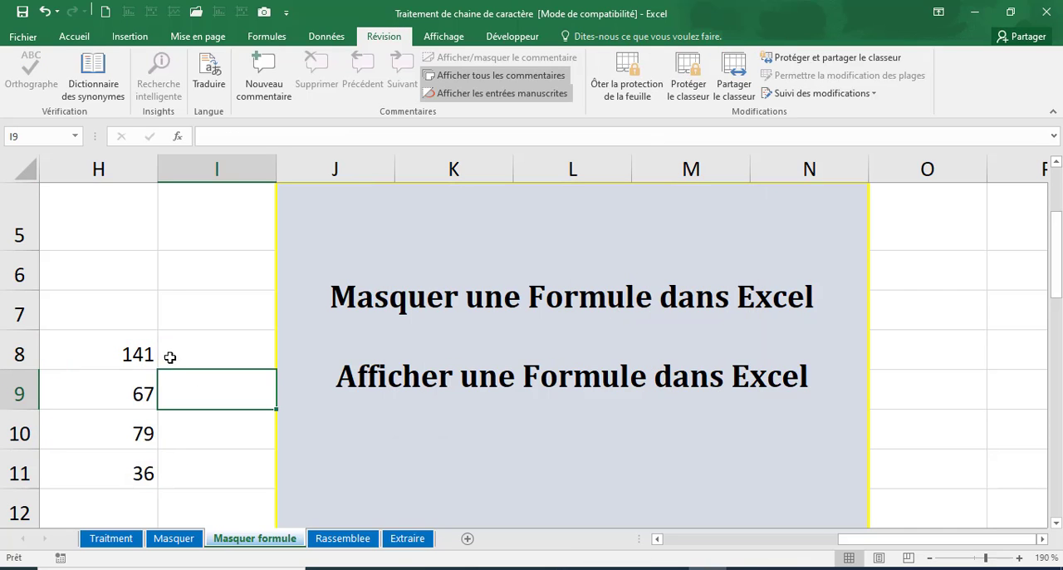
left_click(153, 352)
left_click_drag(153, 352, 143, 471)
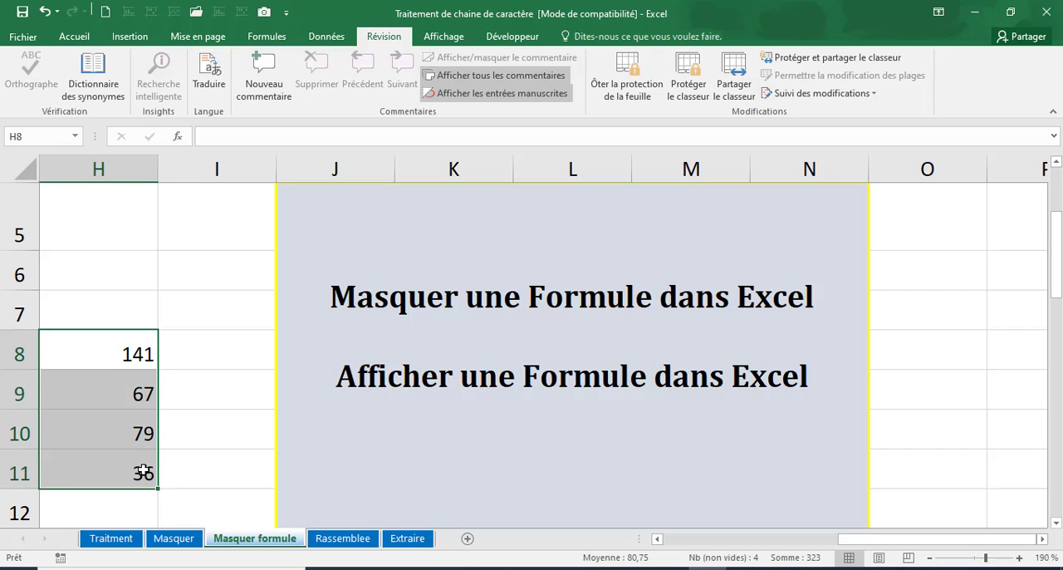
right_click(144, 470)
key("Delete")
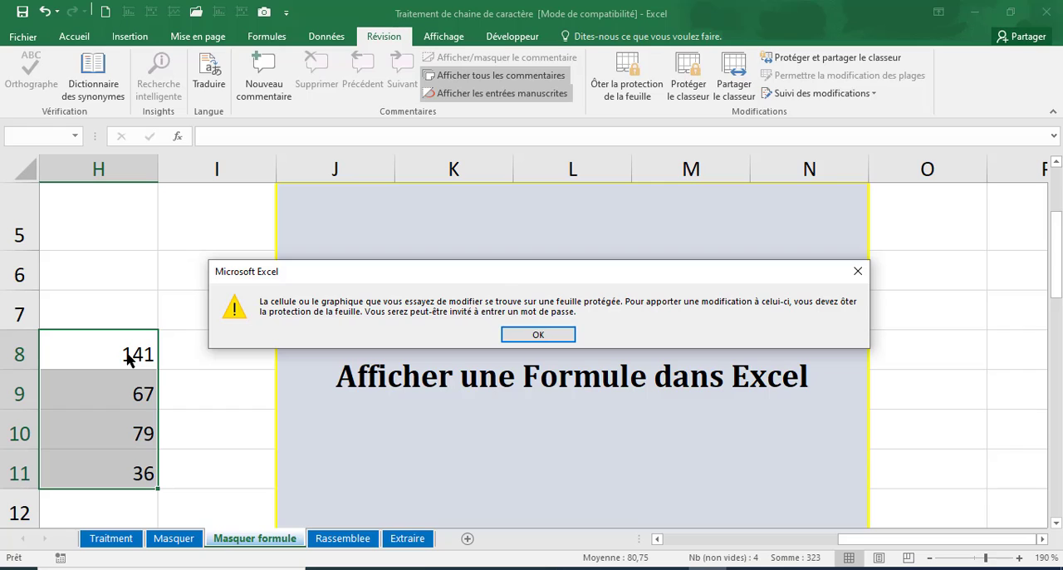
left_click(536, 332)
Step: Unprotect the Masquer formule sheet by entering the sheet password
left_click(627, 76)
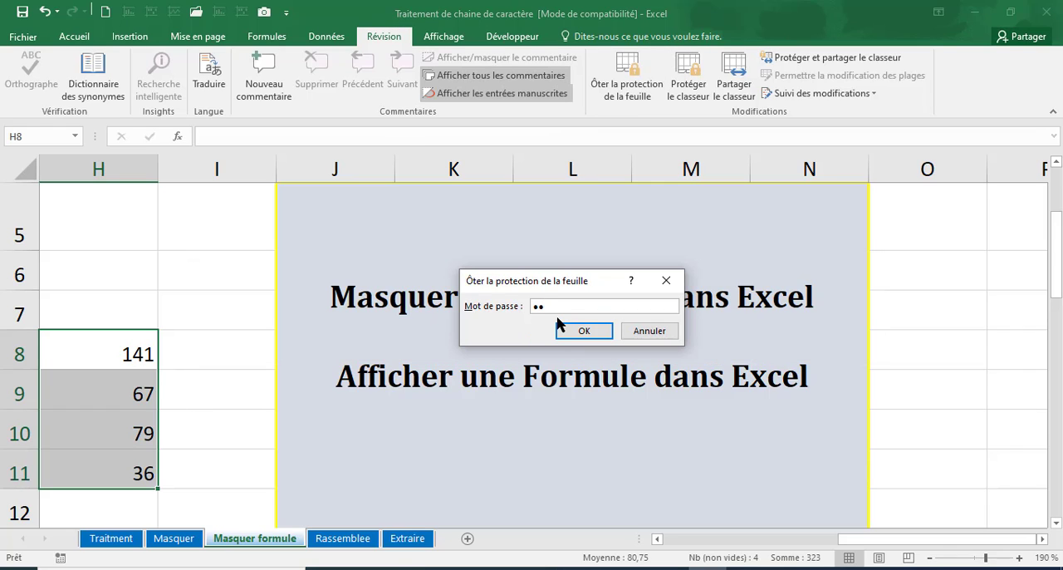
left_click(558, 324)
left_click(543, 332)
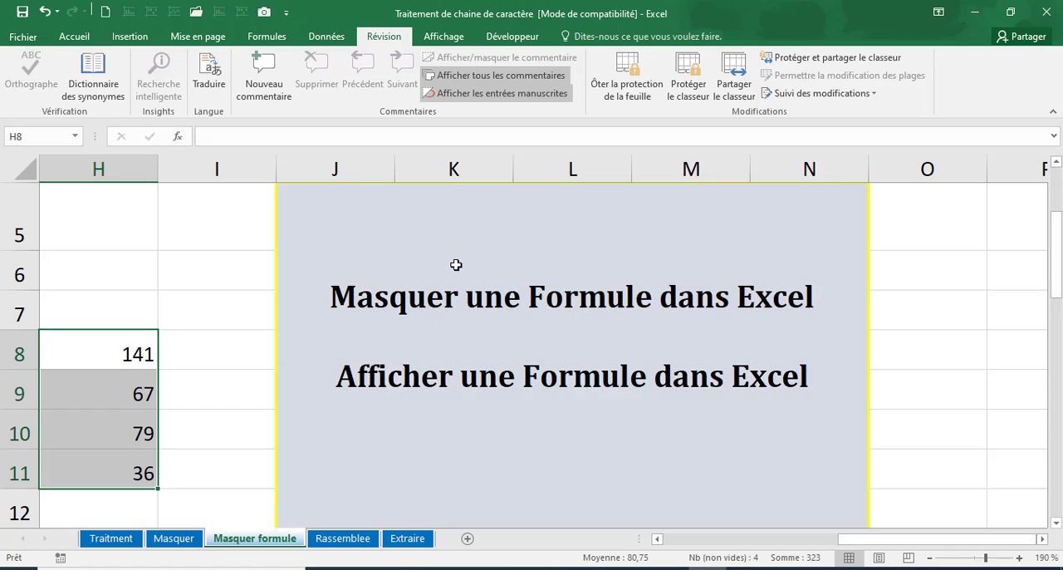
left_click(624, 81)
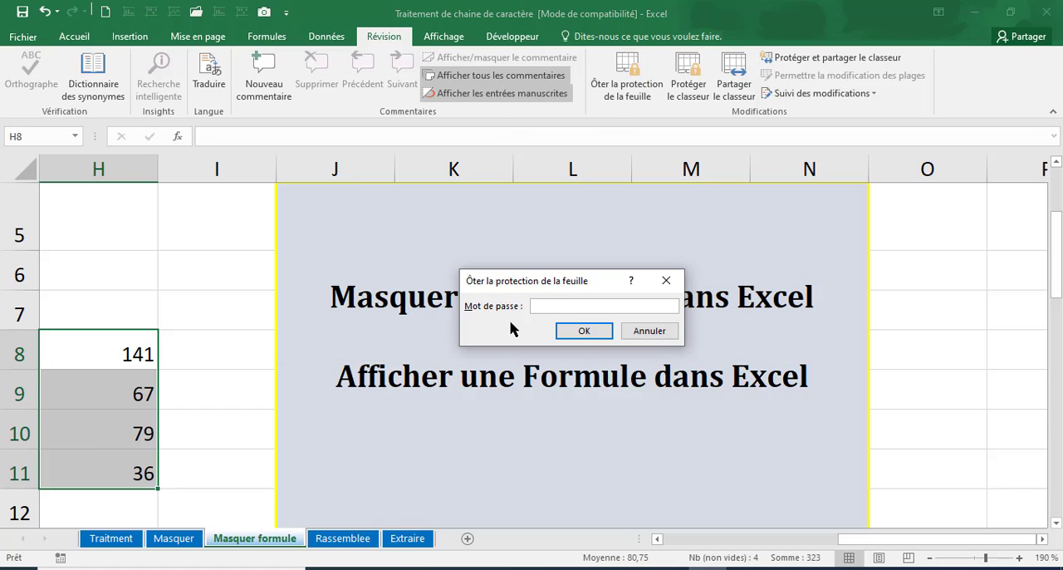
key("Return")
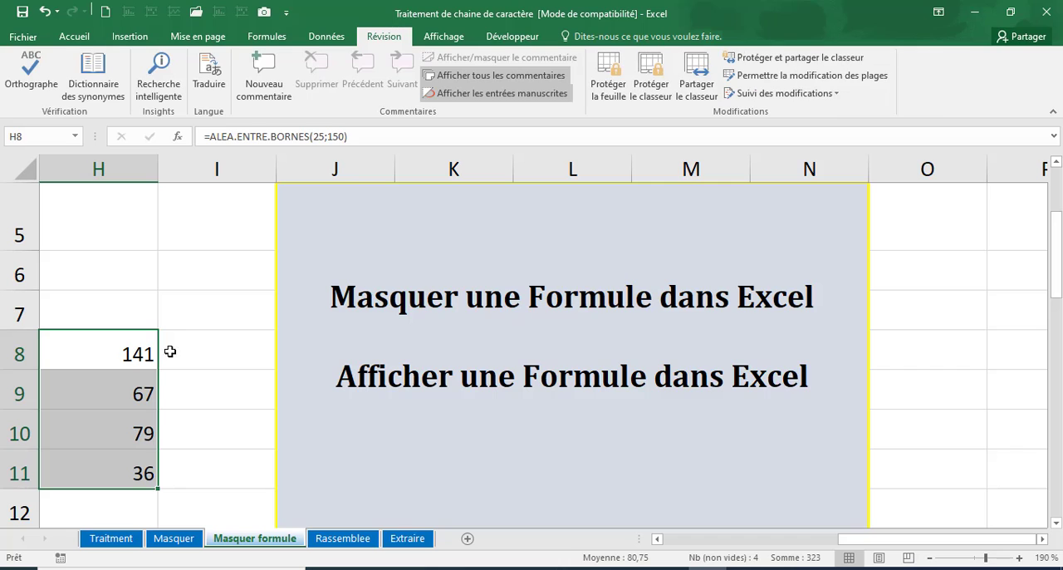
Step: Review the formulas in H8:H11 and examine the Mode Operatoire instructions for hiding a formula, starting at row 17
left_click_drag(136, 351, 134, 469)
left_click(192, 457)
scroll(388, 406, "down", 5)
scroll(594, 466, "up", 2)
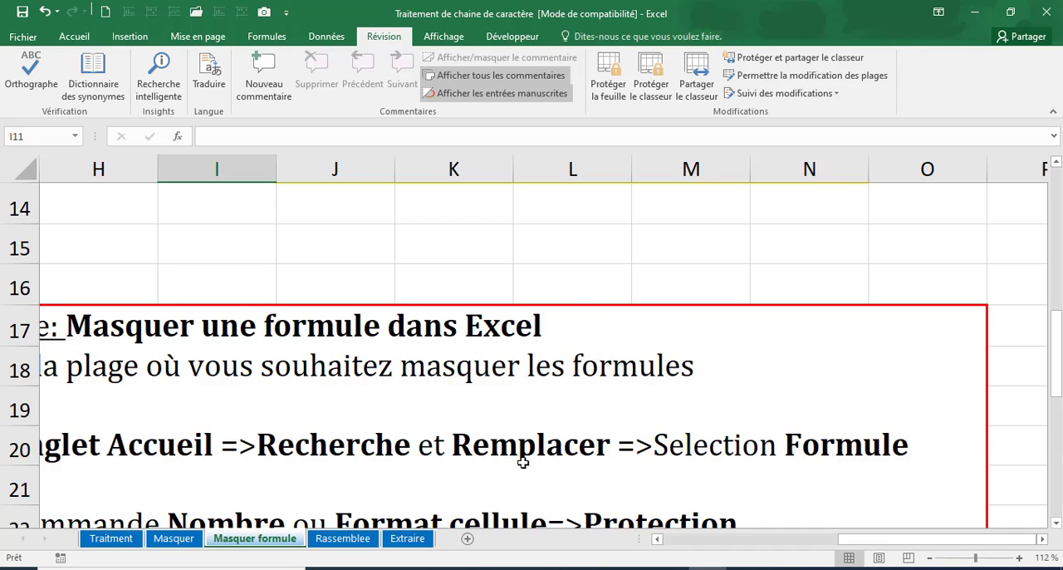
scroll(522, 458, "down", 5)
scroll(510, 338, "up", 1)
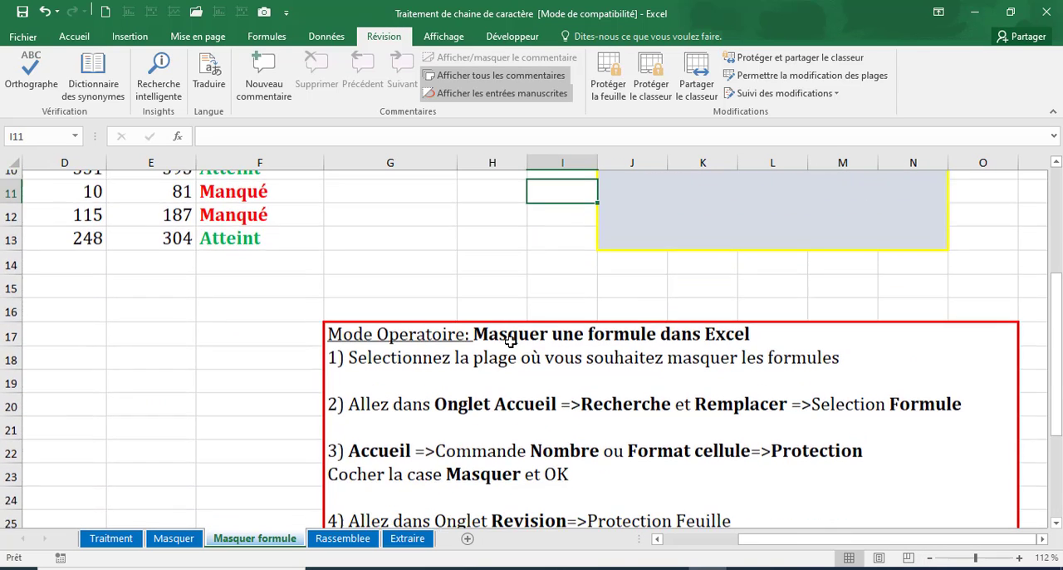
Step: Enlarge the sheet to 130% and read the four Mode Operatoire instructions for hiding a formula, rows 17 to 26
scroll(546, 339, "down", 2)
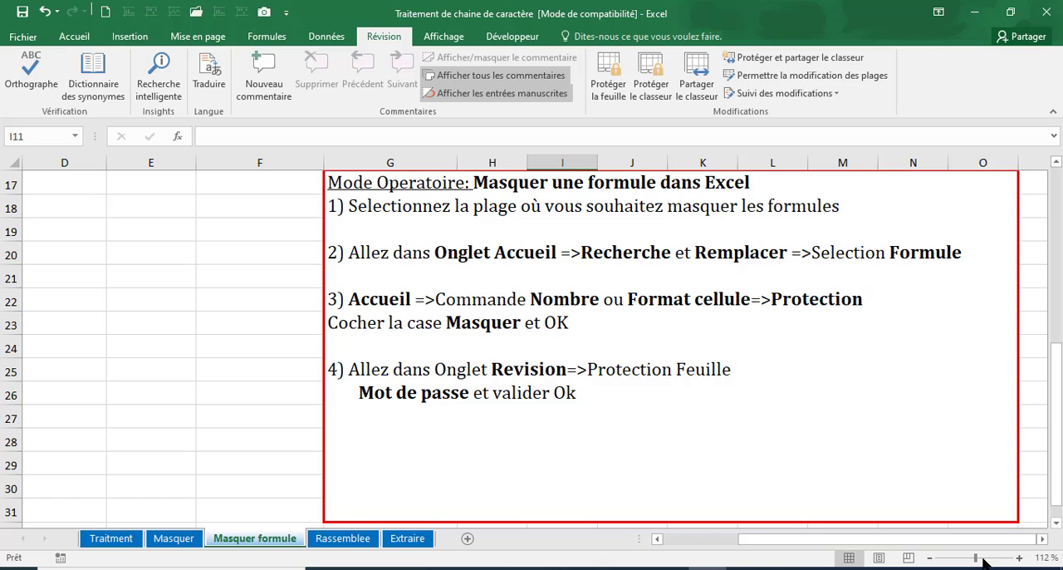
left_click_drag(978, 561, 981, 561)
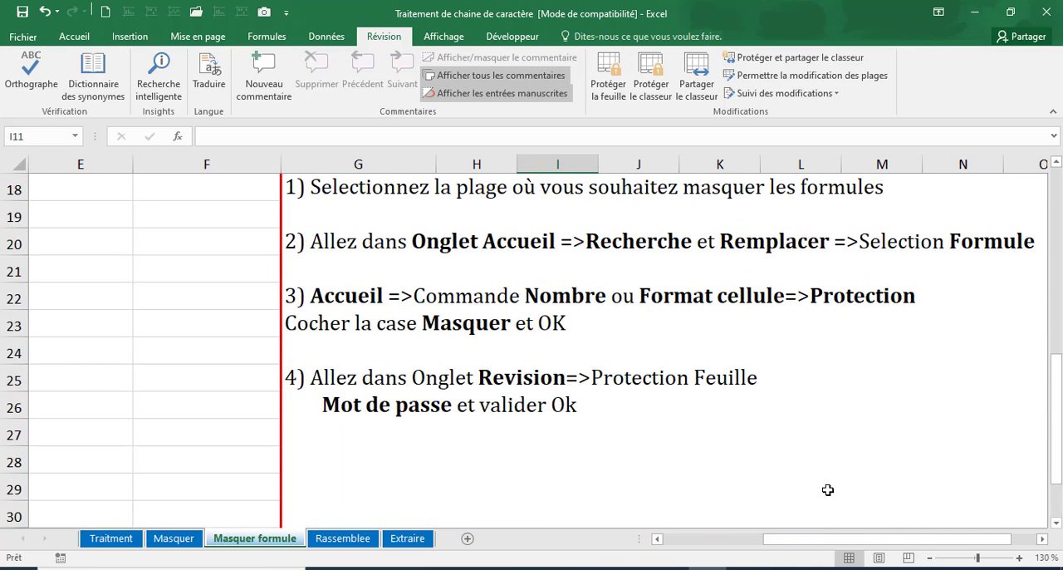
scroll(826, 489, "up", 2)
scroll(822, 488, "down", 1)
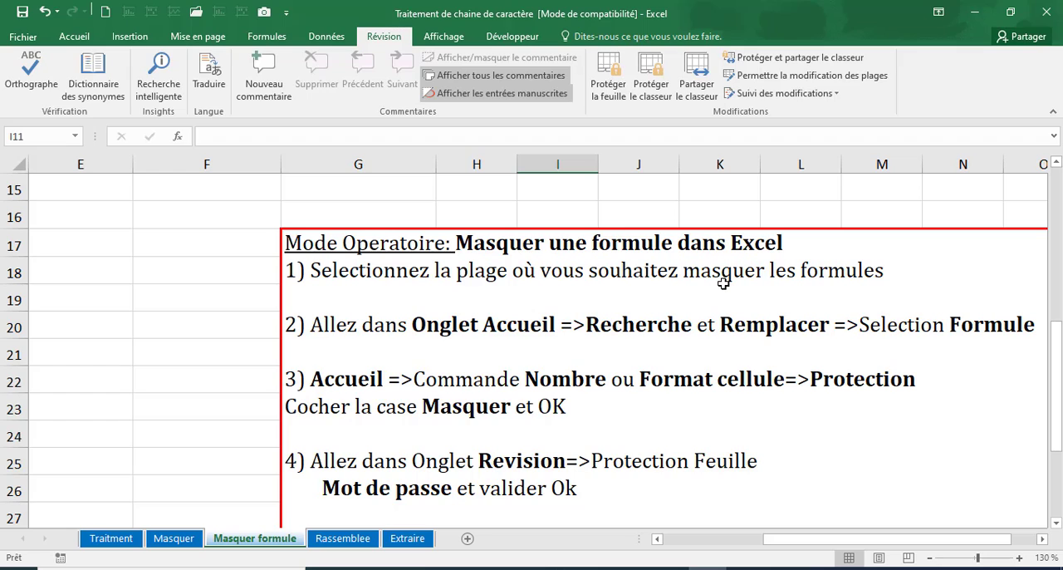
left_click_drag(100, 247, 118, 450)
left_click(199, 398)
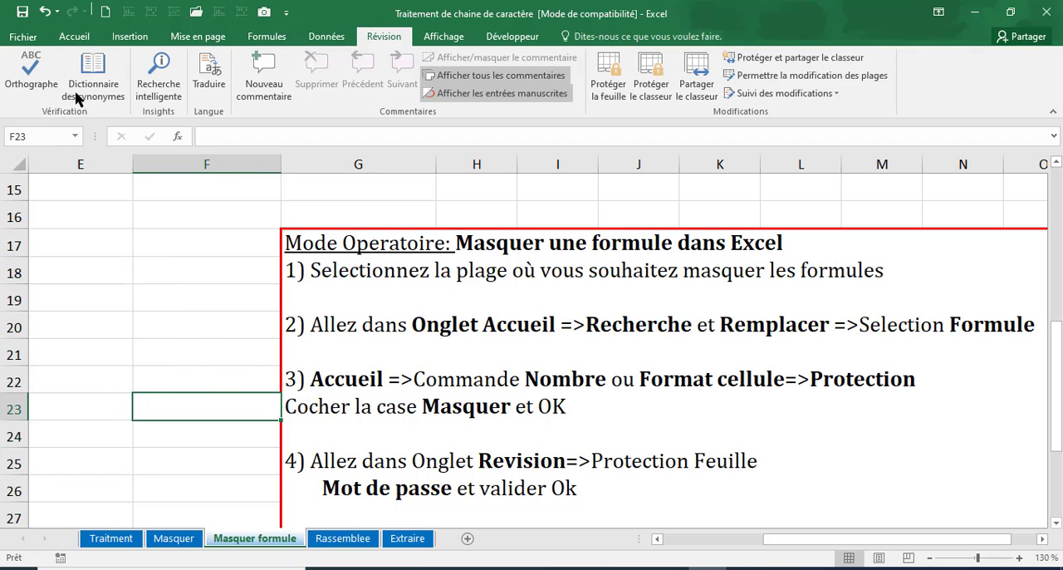
Step: Look at the Formules selection option and the Protection settings in Format de cellule without applying anything
left_click(77, 37)
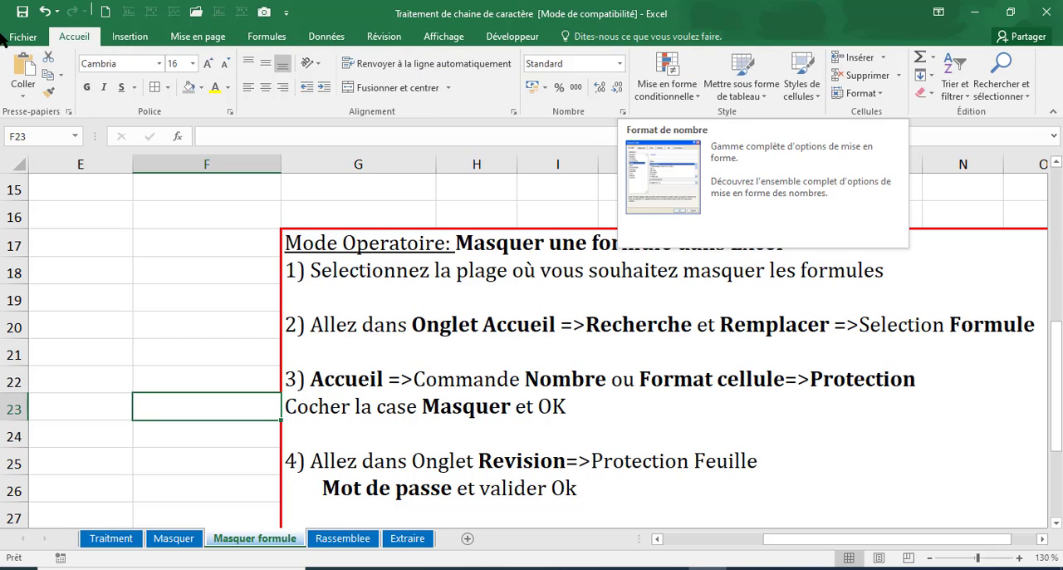
left_click(1004, 92)
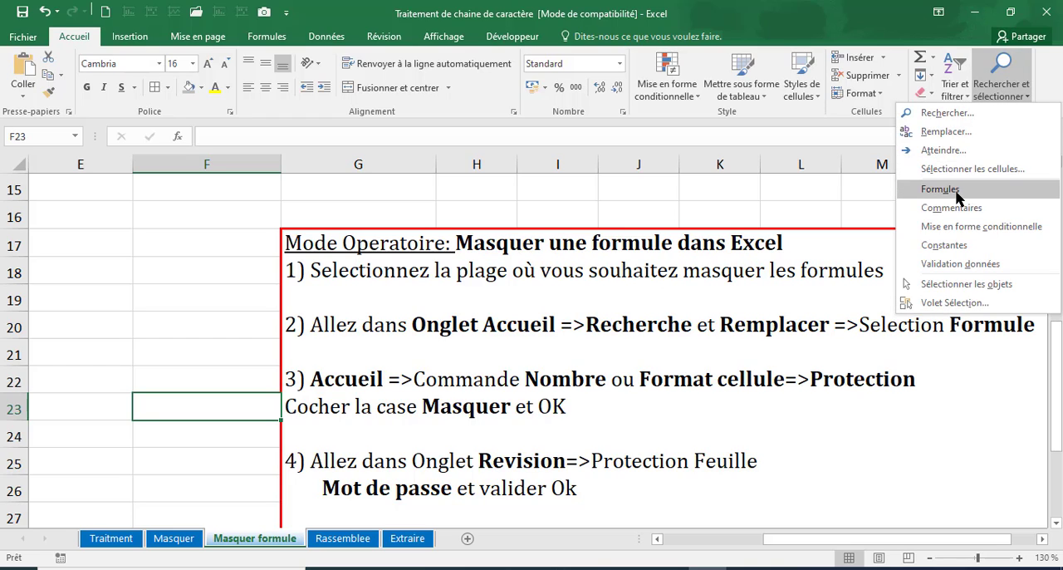
left_click(170, 217)
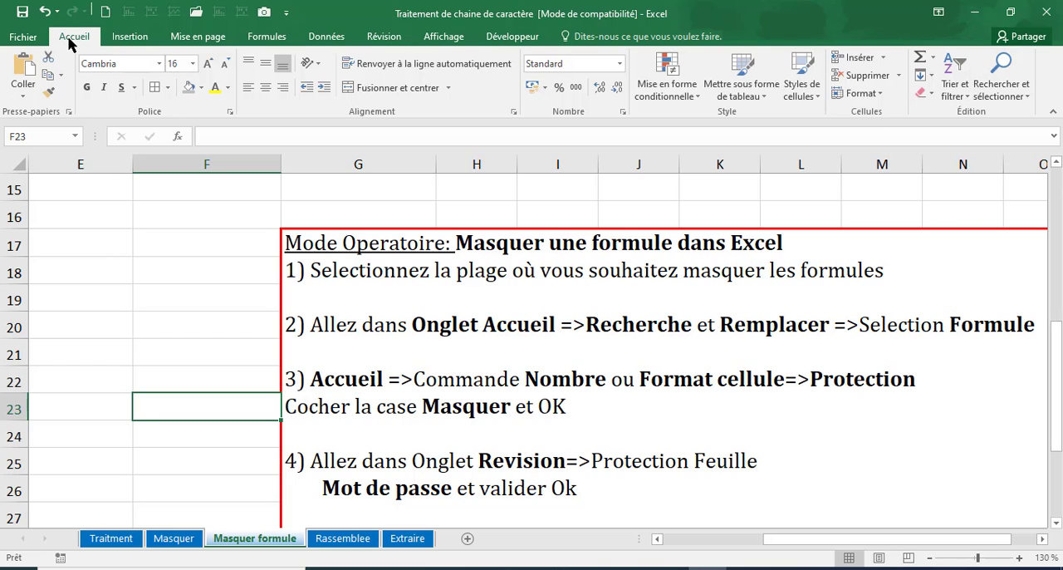
left_click(622, 113)
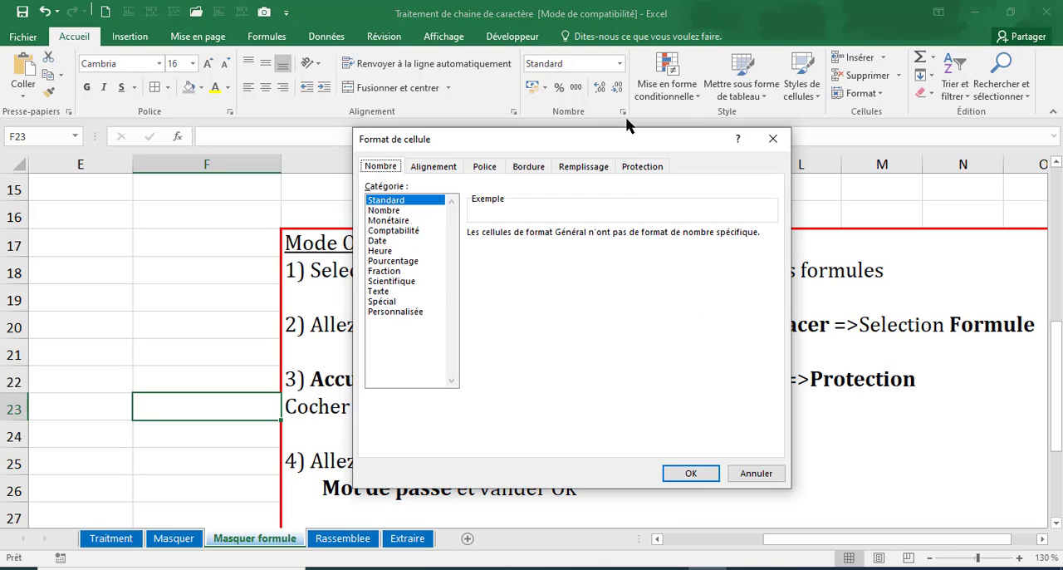
left_click(642, 167)
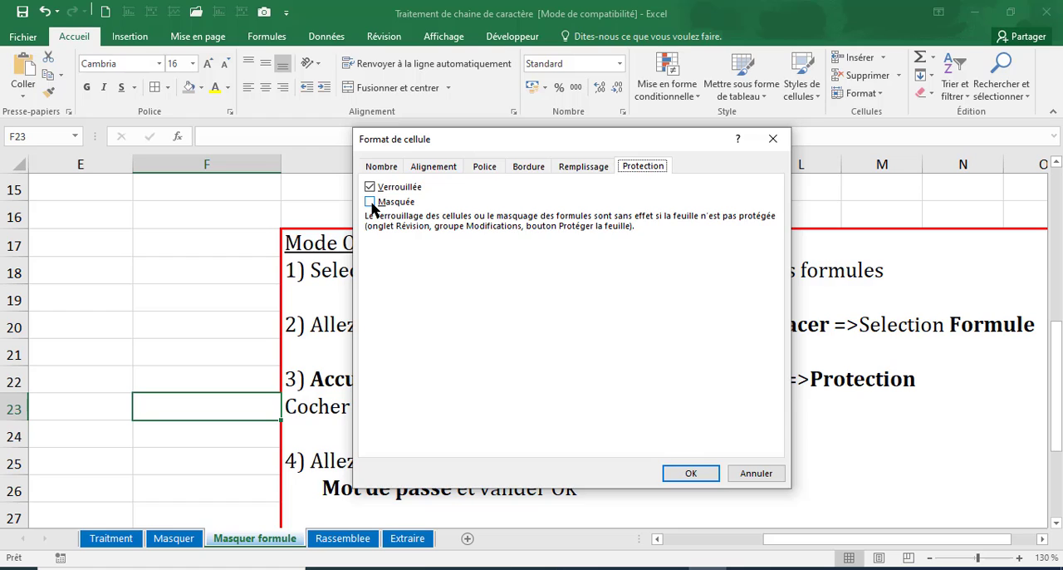
left_click(754, 473)
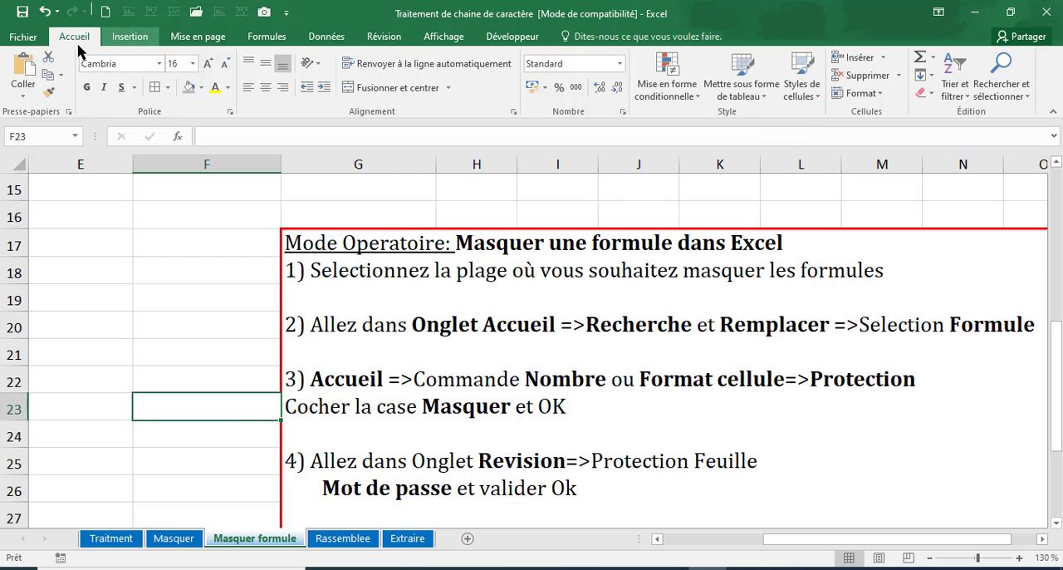
Step: View the Protéger la feuille options and close them without protecting the sheet
left_click(383, 37)
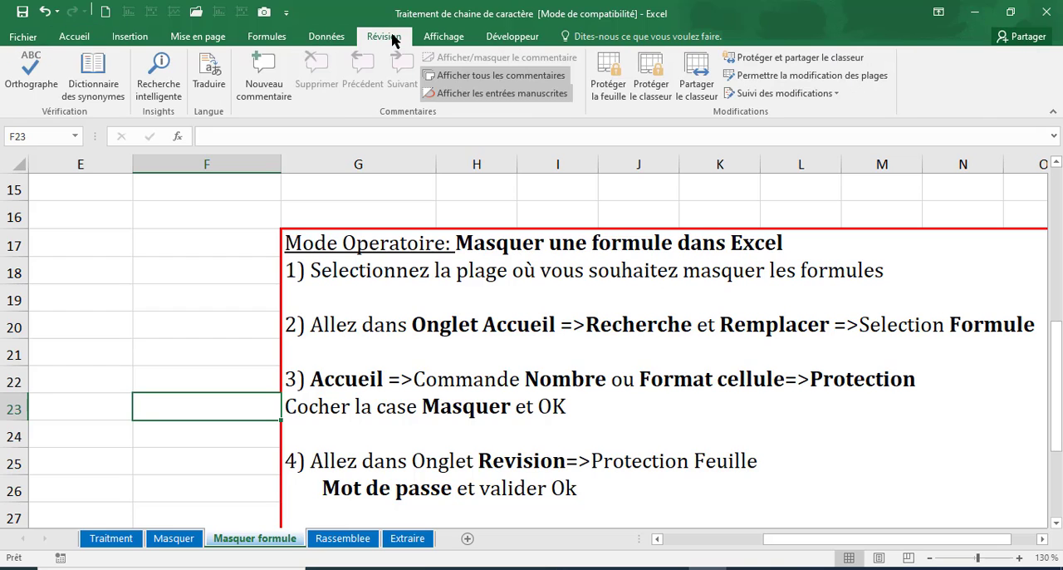
left_click(610, 93)
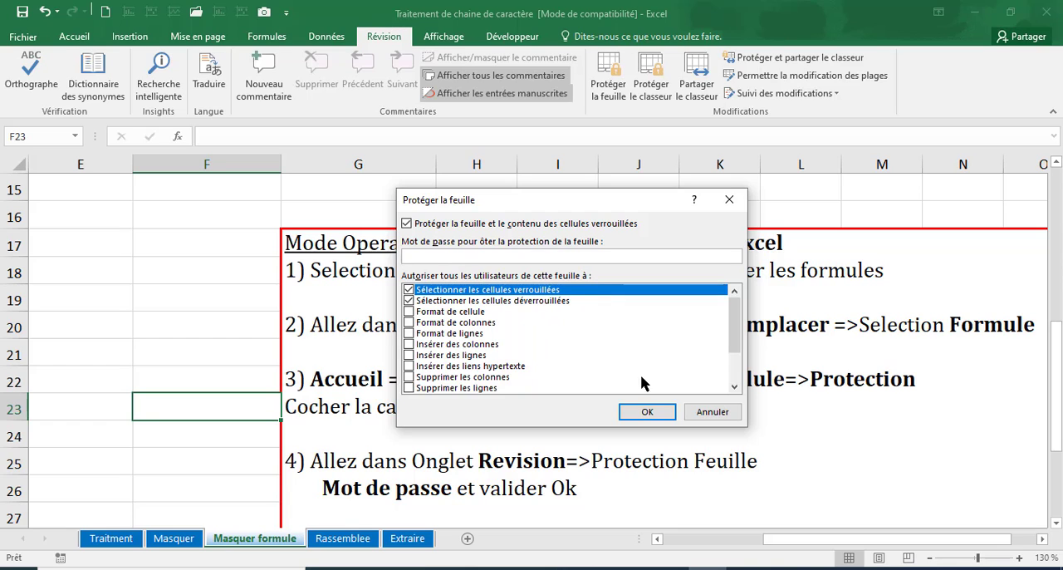
left_click(712, 412)
left_click_drag(189, 296, 178, 437)
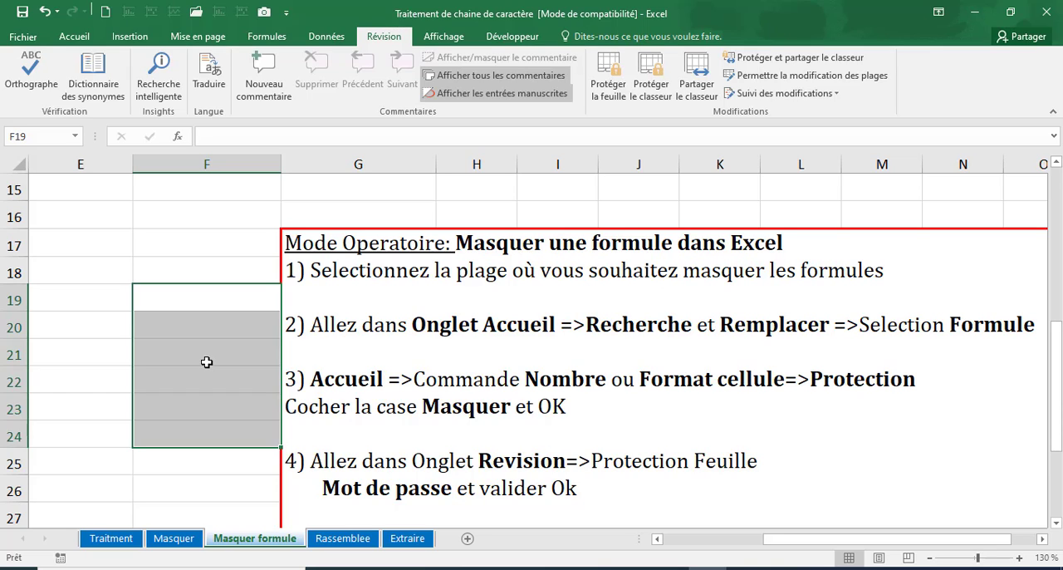
left_click(185, 304)
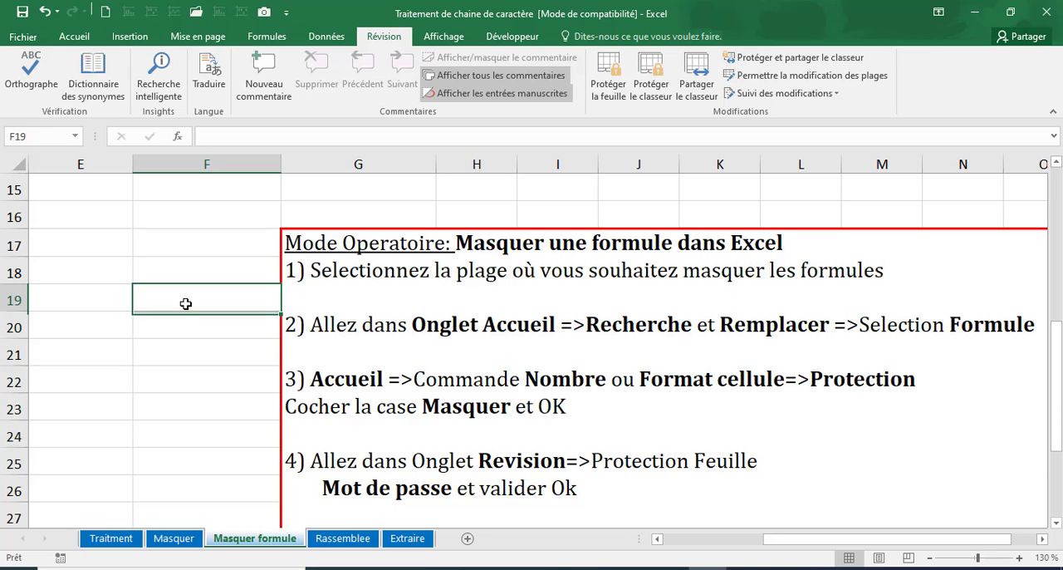
left_click_drag(185, 304, 187, 424)
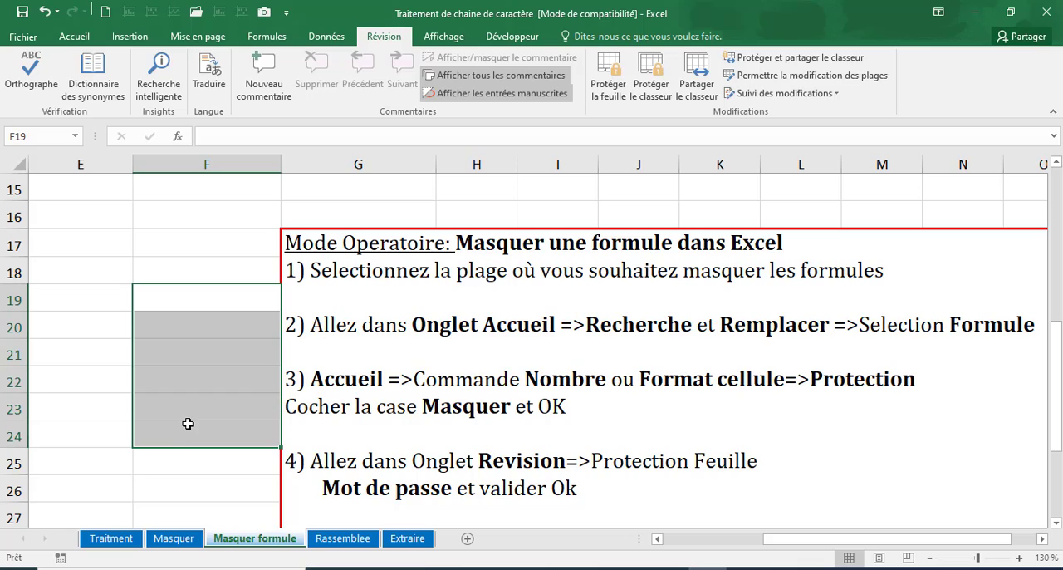
left_click(212, 295)
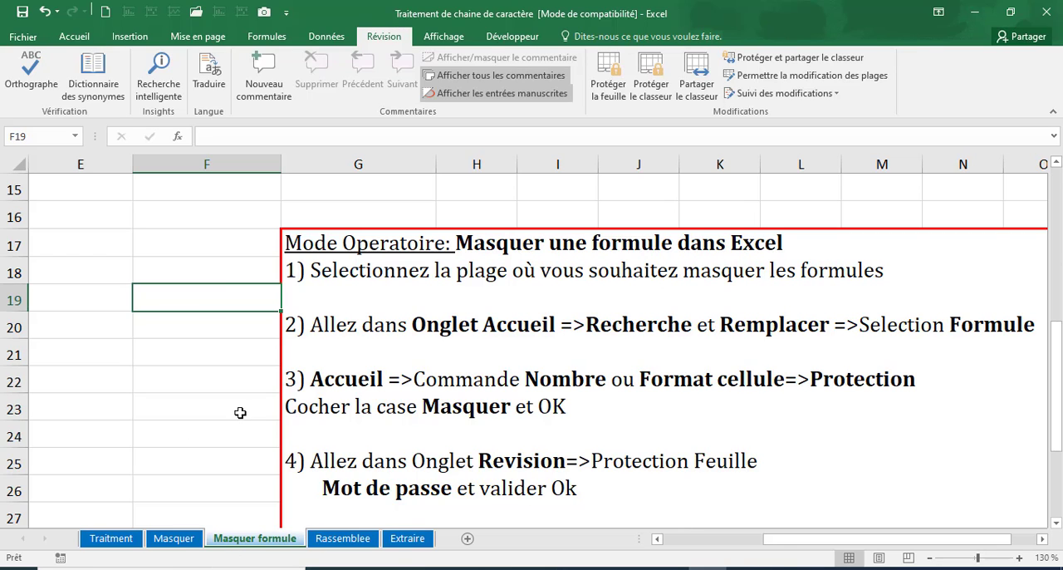
Step: Examine the formulas in the Observation column, F6:F13, and in the Quantité cell E10
left_click_drag(782, 540, 633, 538)
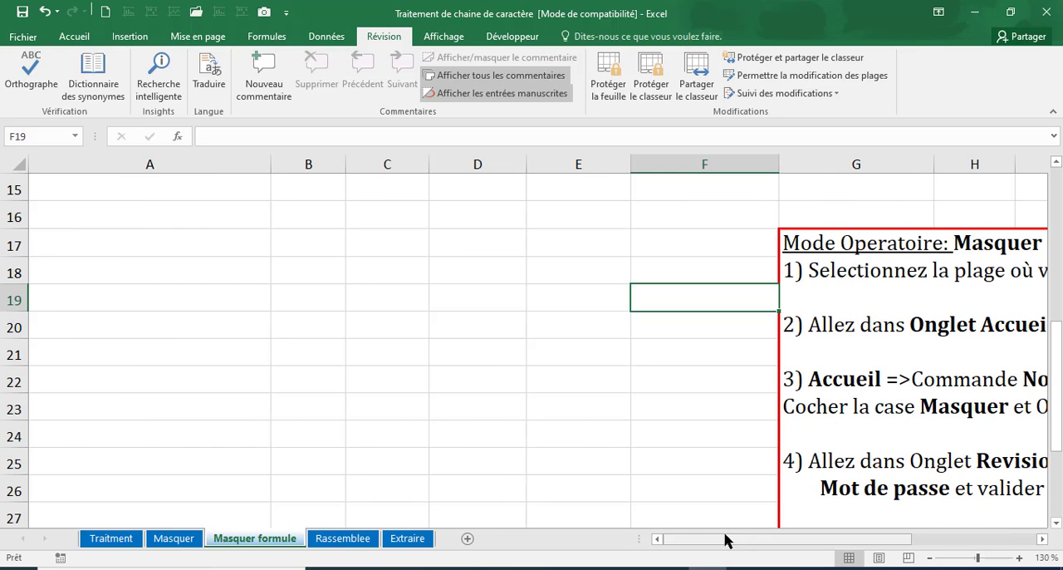
scroll(662, 515, "up", 4)
scroll(661, 515, "up", 1)
scroll(661, 513, "down", 2)
scroll(665, 415, "up", 2)
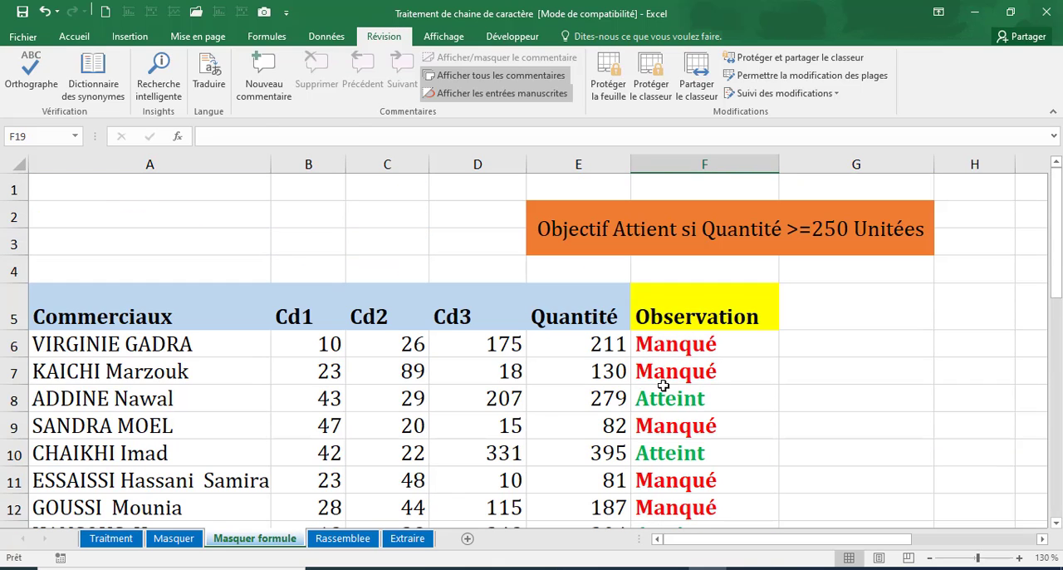
left_click(675, 346)
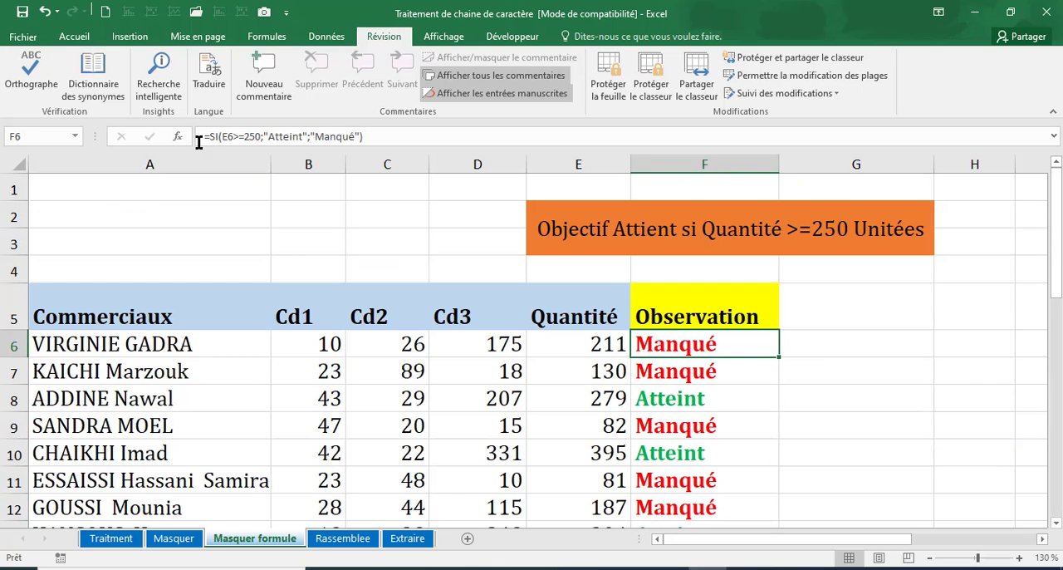
triple_click(306, 139)
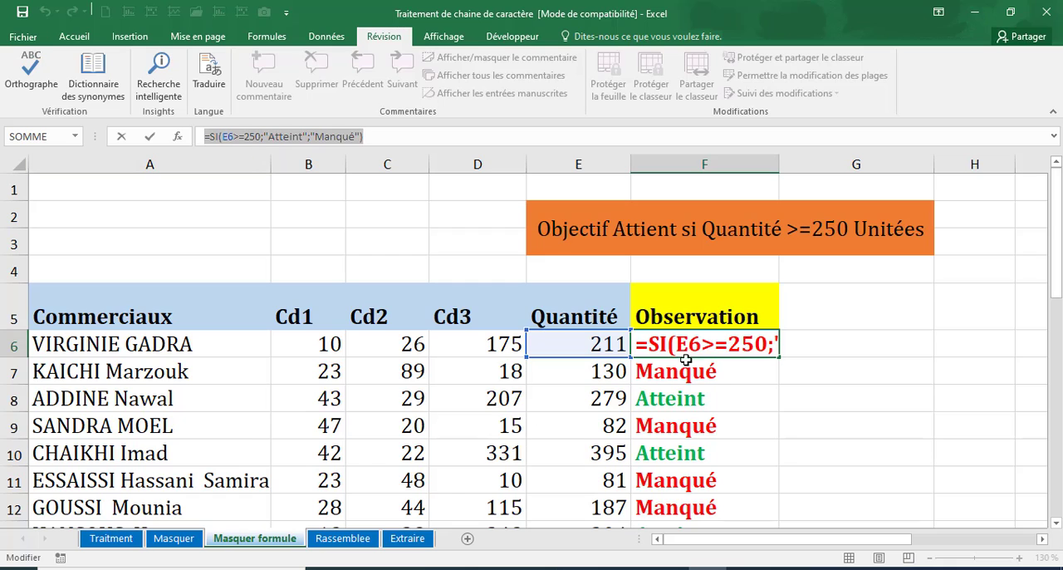
key("Escape")
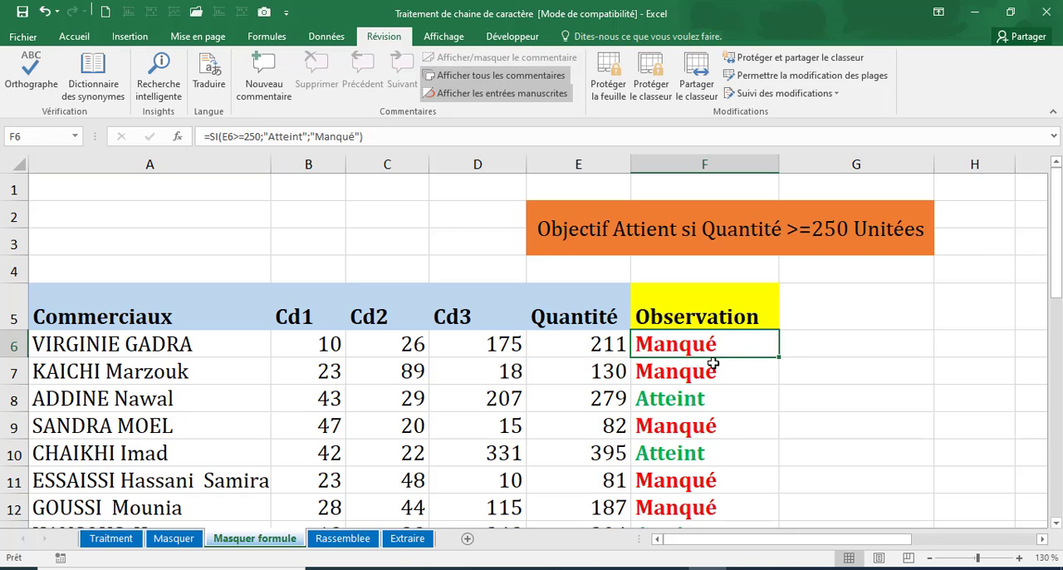
left_click_drag(728, 426, 708, 481)
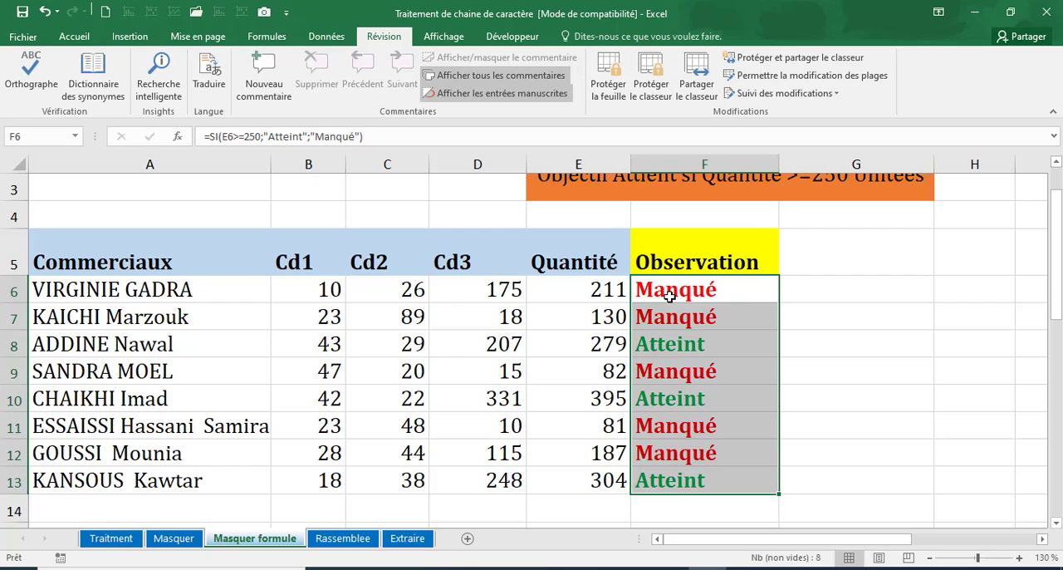
left_click(599, 397)
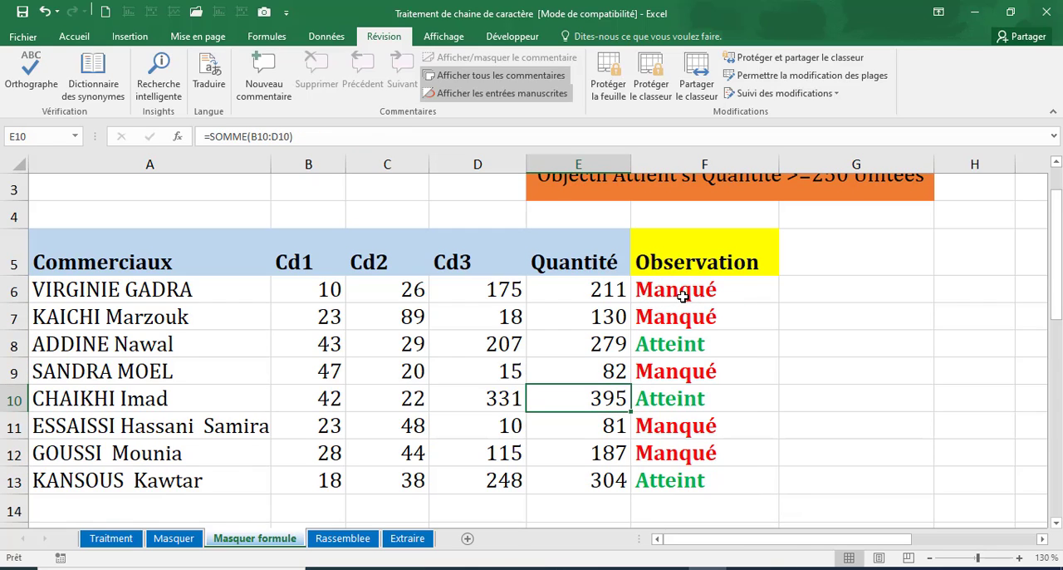
Step: Select the formula cells in F6:F13 and apply the Masquée protection option to them, with Verrouillée off
left_click(679, 299)
left_click_drag(683, 322, 684, 474)
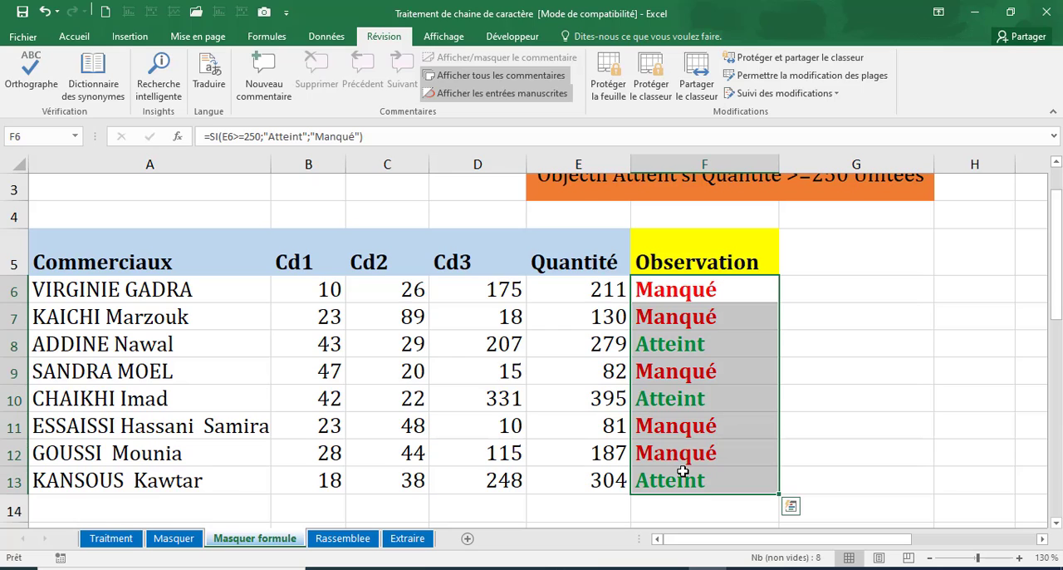
left_click(77, 40)
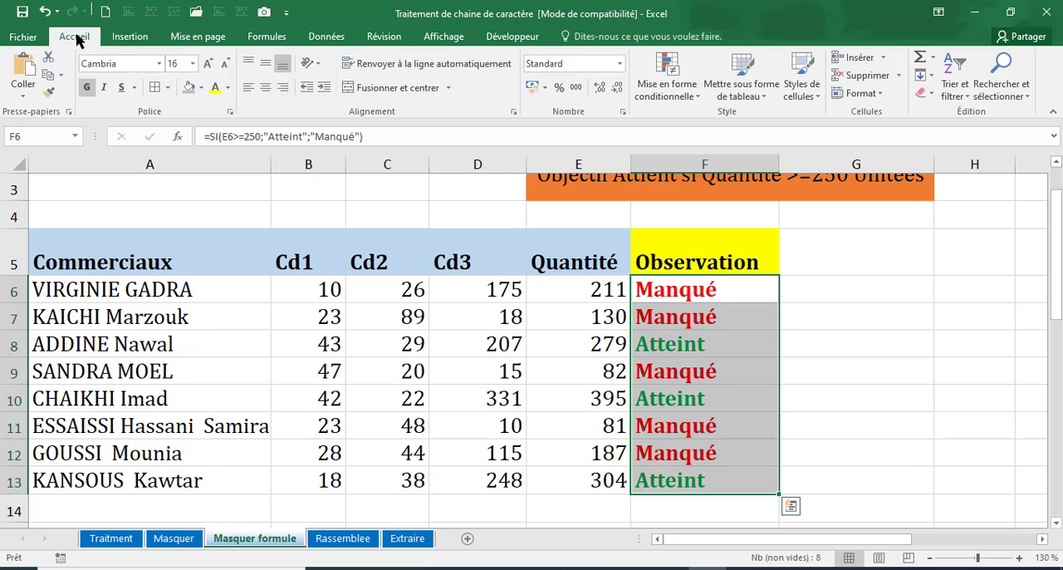
left_click(1003, 83)
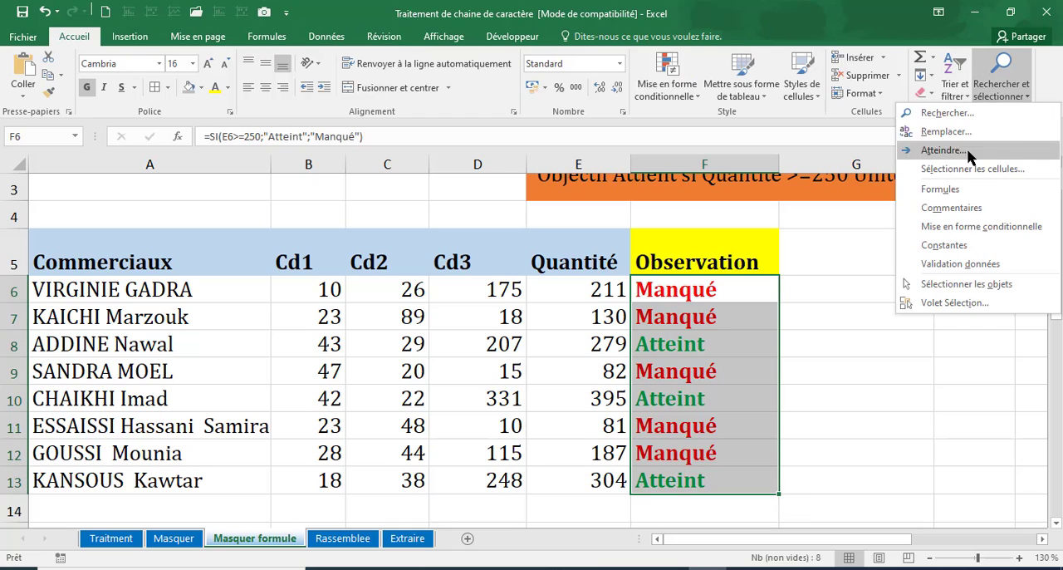
left_click(943, 189)
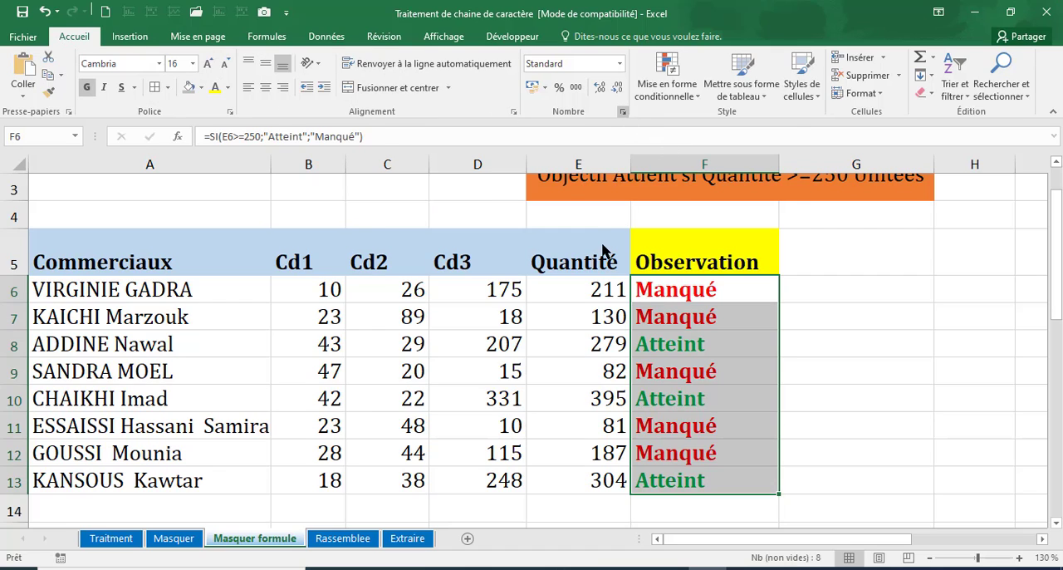
left_click(622, 112)
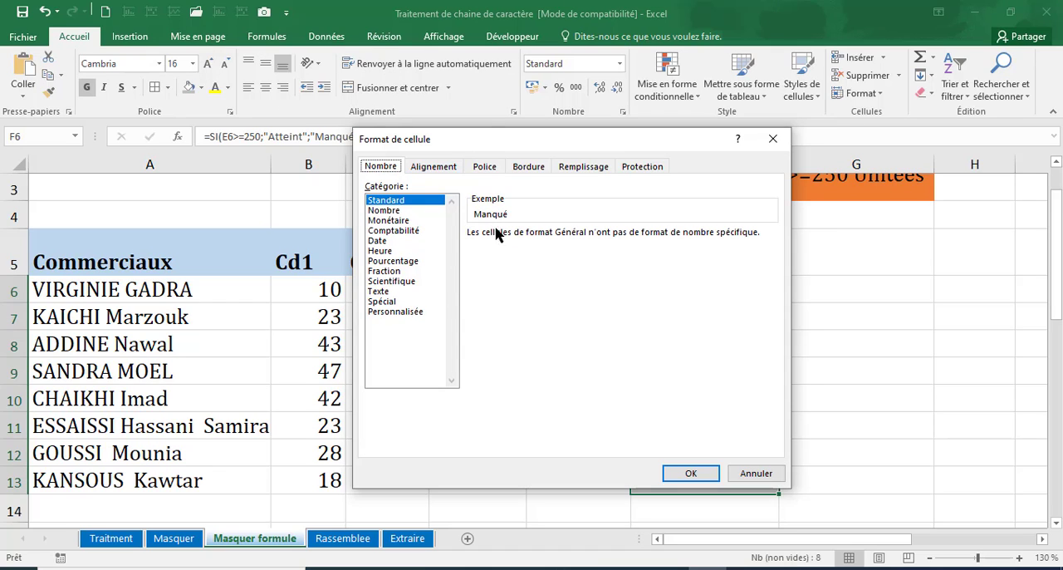
left_click(640, 168)
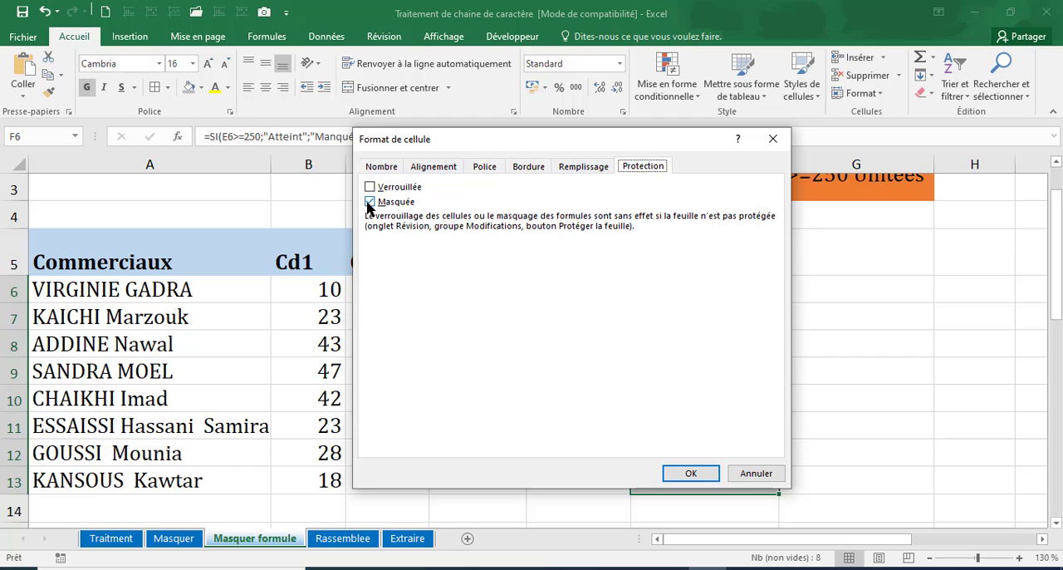
left_click(681, 474)
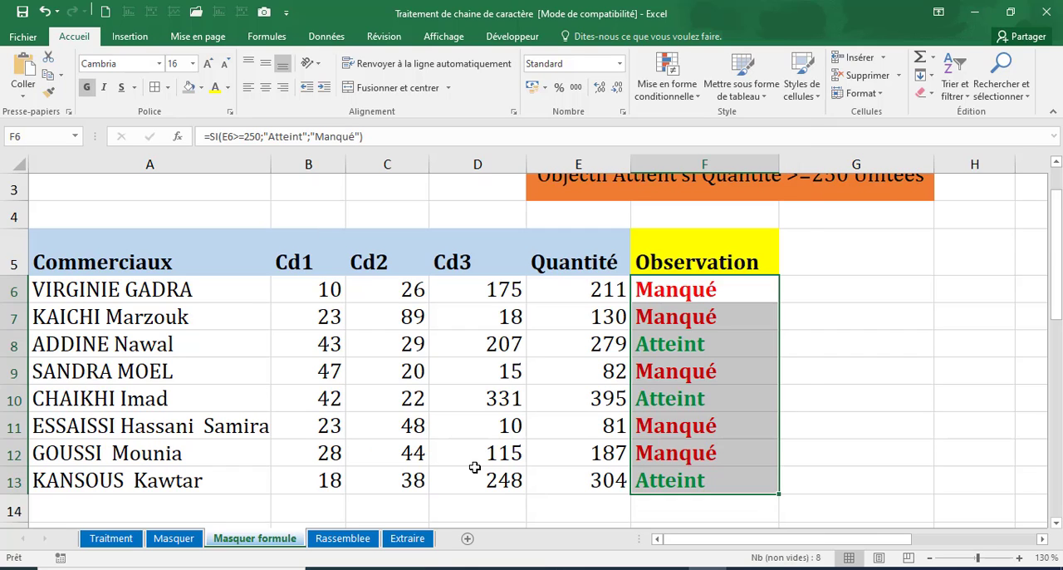
Step: Protect the sheet, entering and confirming the sheet password, and check whether F6 still shows its formula
left_click(371, 39)
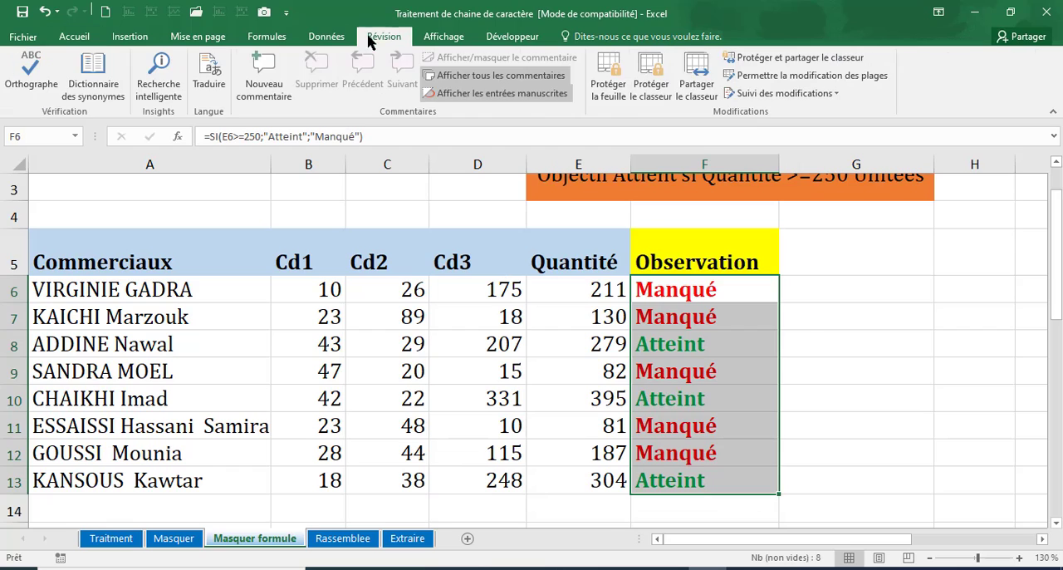
left_click(616, 84)
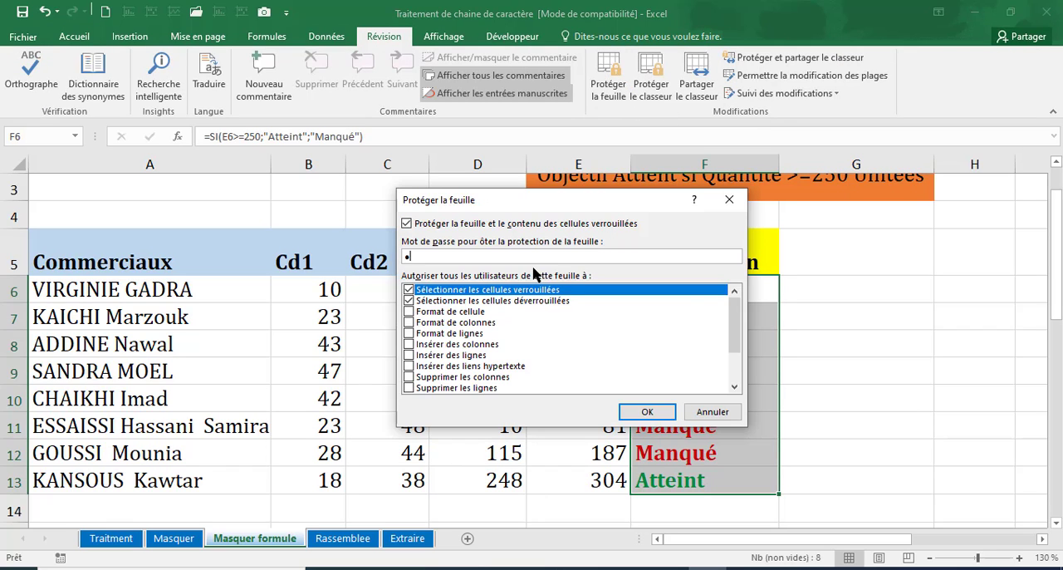
type("123")
key("Return")
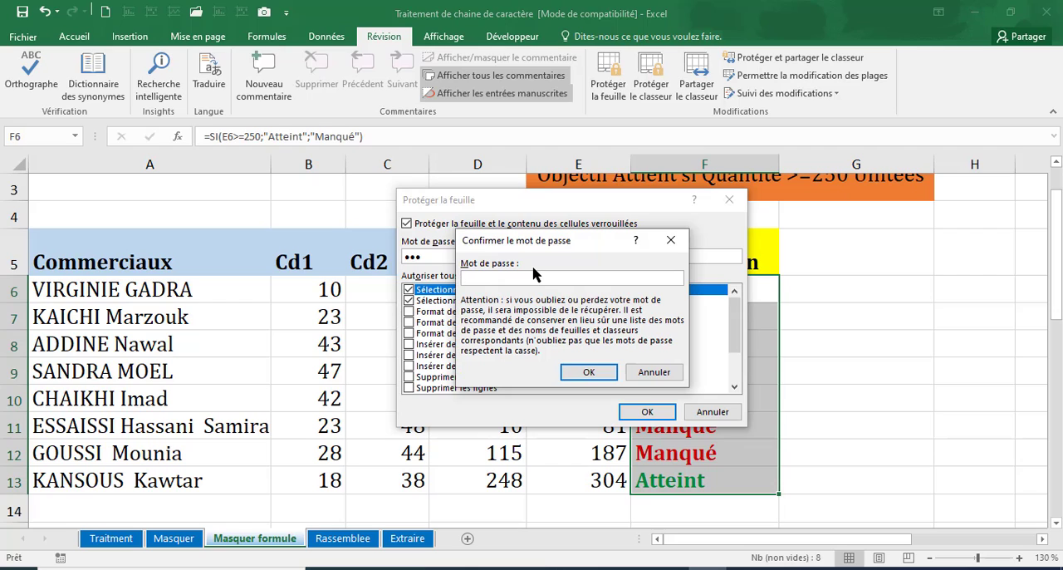
key("Return")
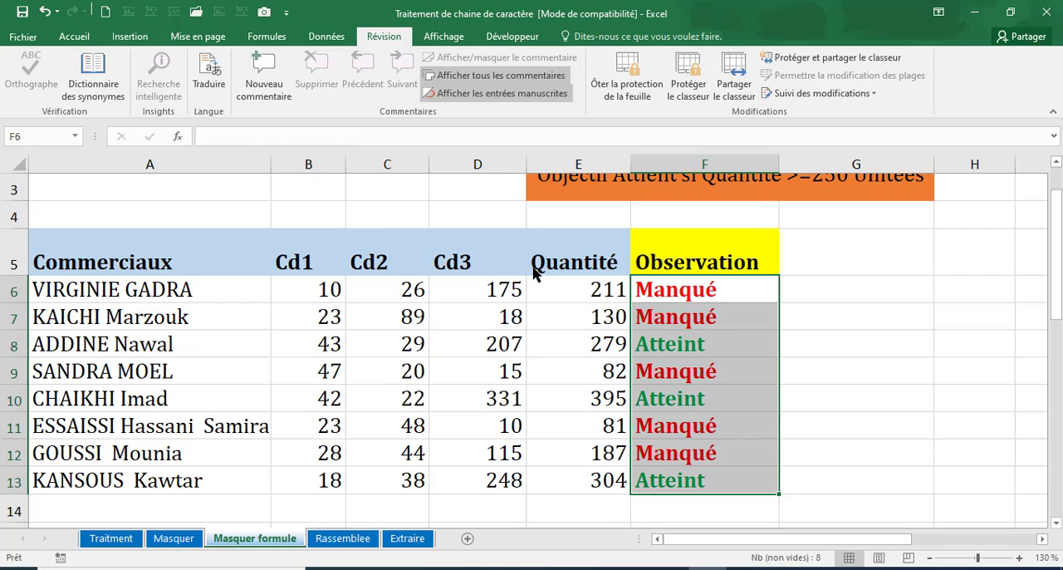
left_click(594, 342)
left_click(686, 301)
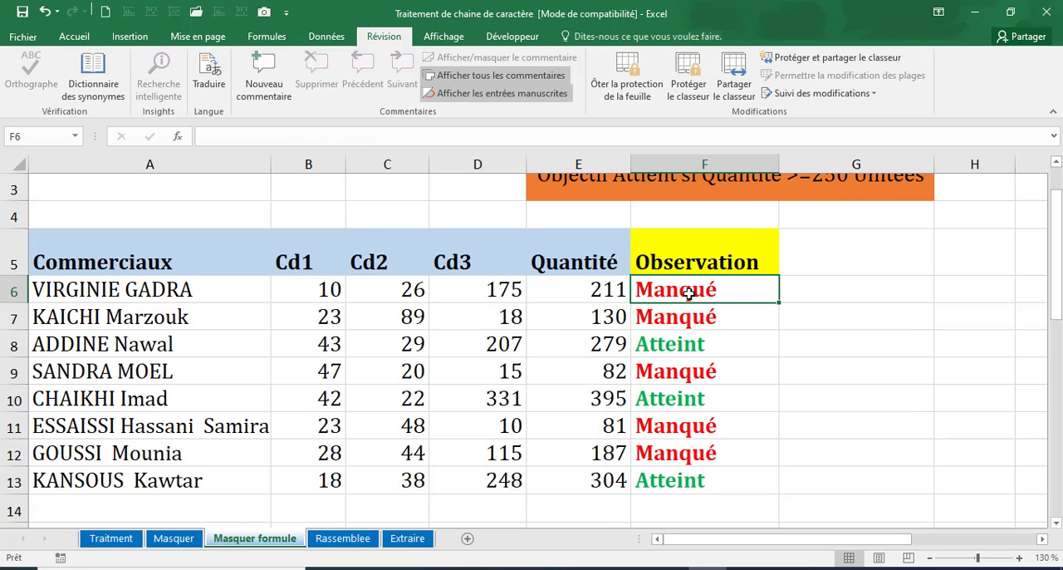
Step: Try to view the hidden formulas in F6:F13 and undo the accidental clearing of F6
left_click_drag(686, 305, 705, 479)
left_click(236, 142)
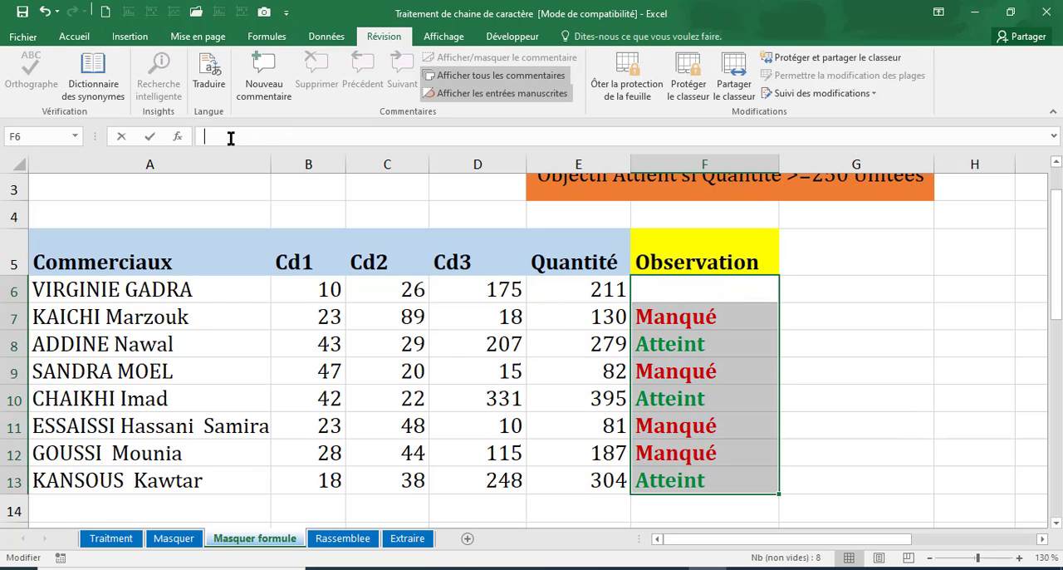
left_click(611, 374)
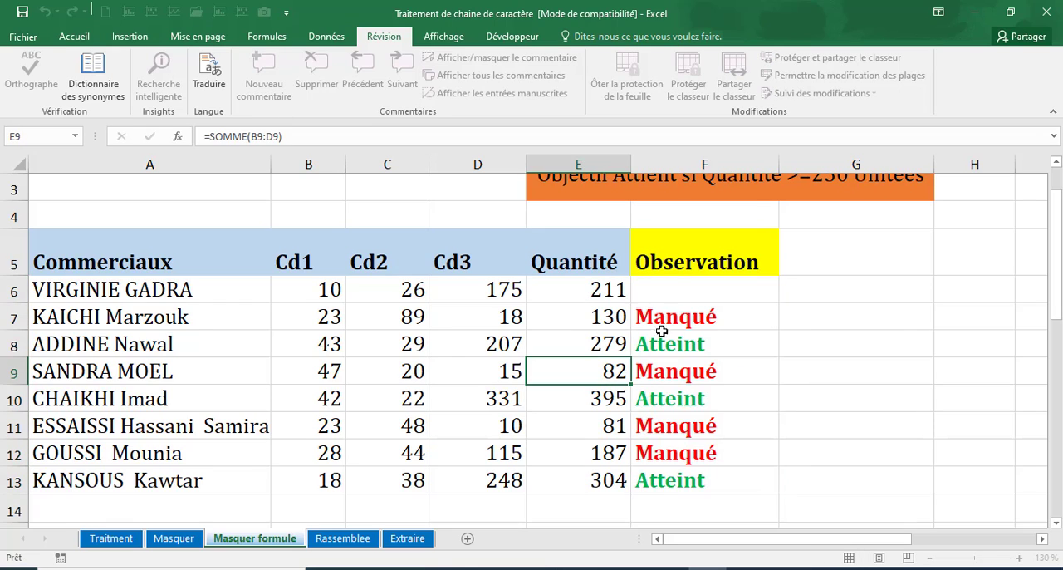
left_click(593, 343)
left_click(639, 292)
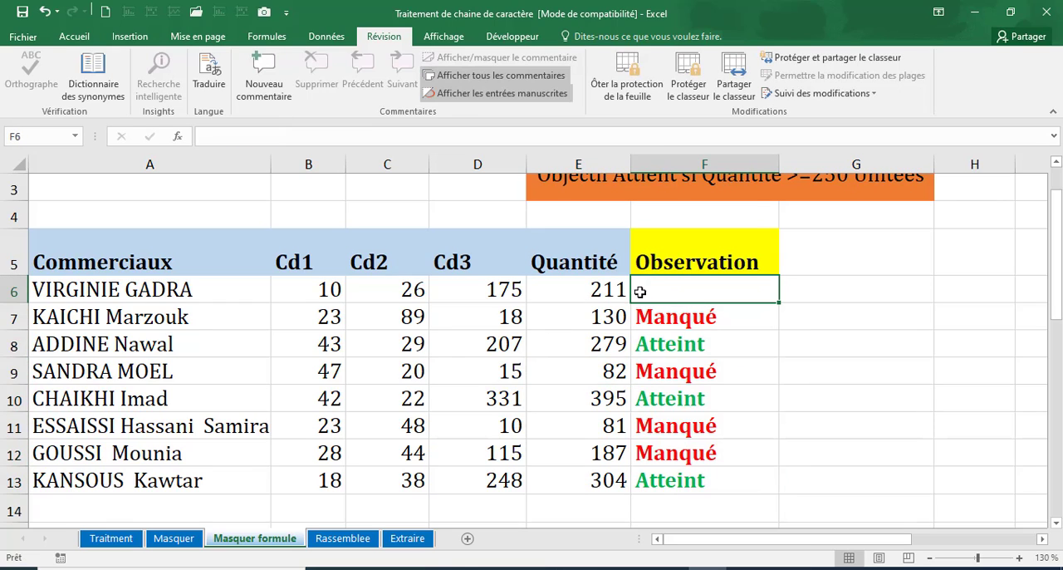
left_click(44, 12)
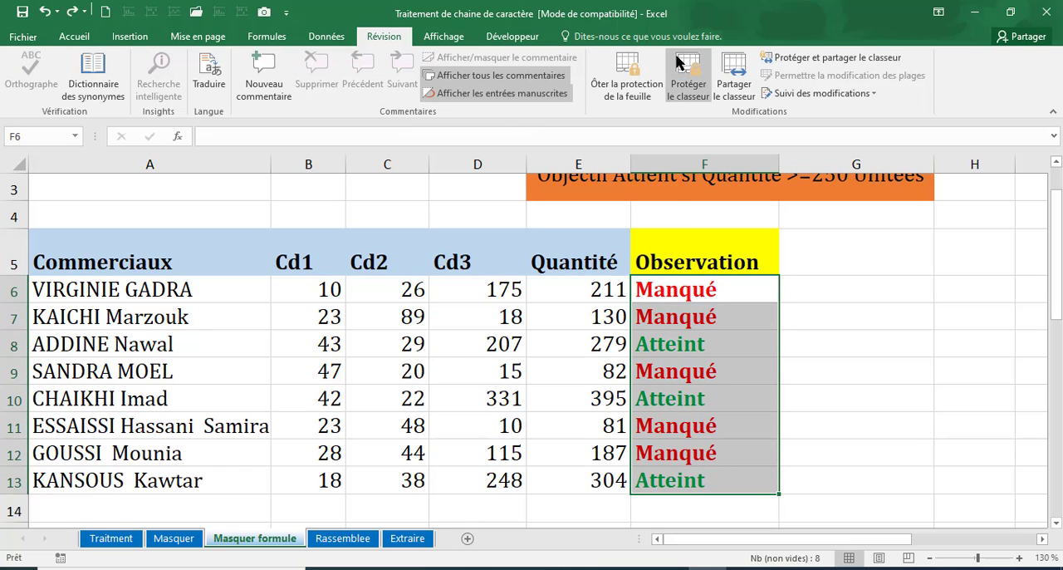
Step: Remove the sheet protection by entering the sheet password and examine the formula in F6
left_click(621, 79)
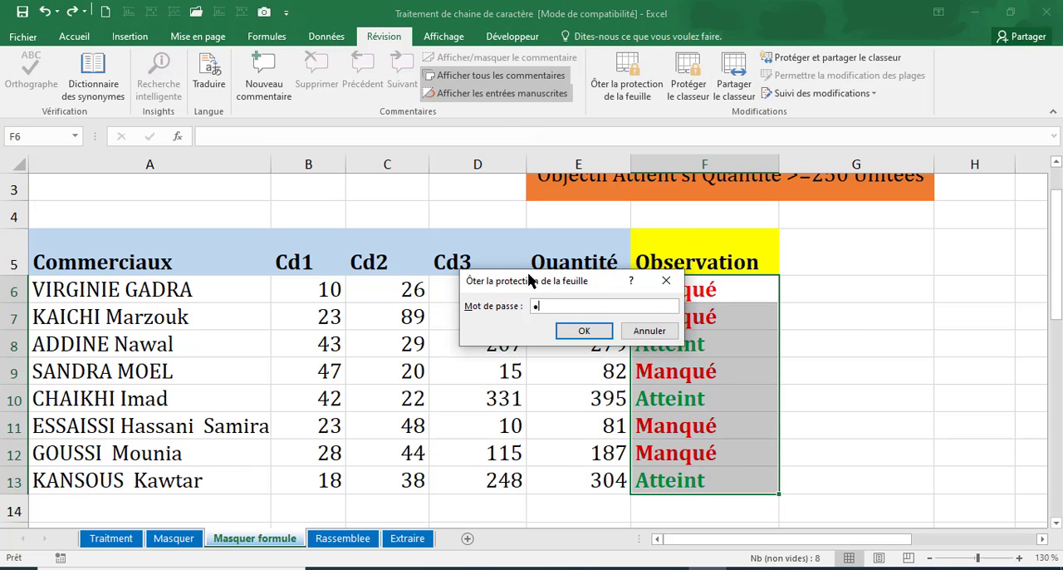
key("Return")
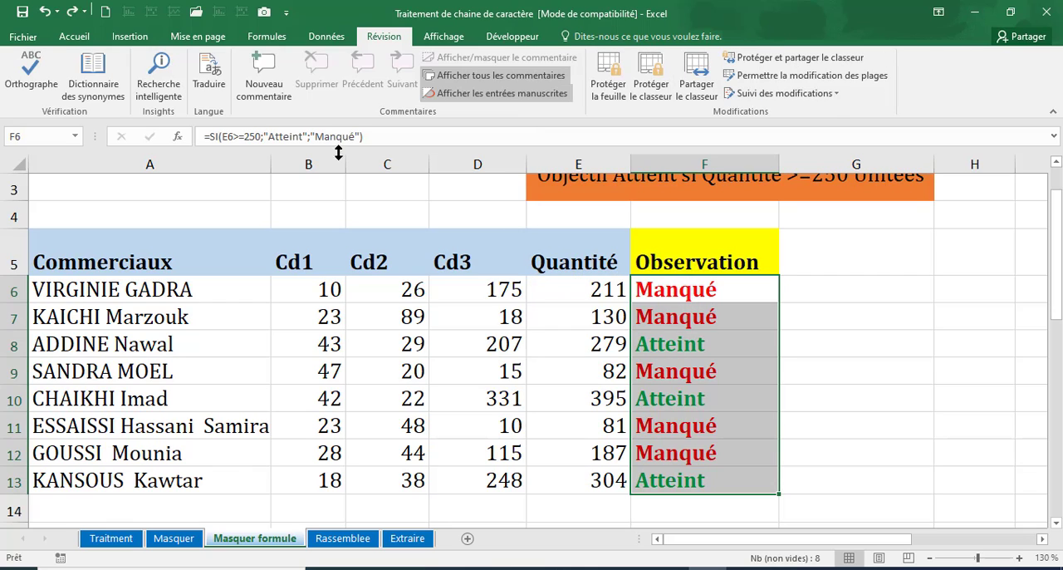
left_click(366, 136)
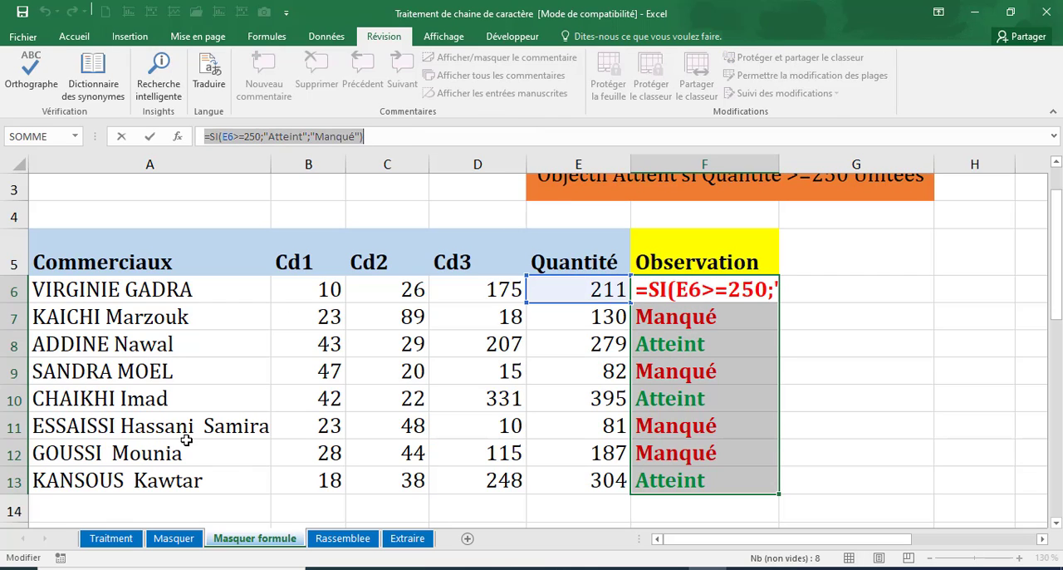
key("Escape")
left_click(592, 362)
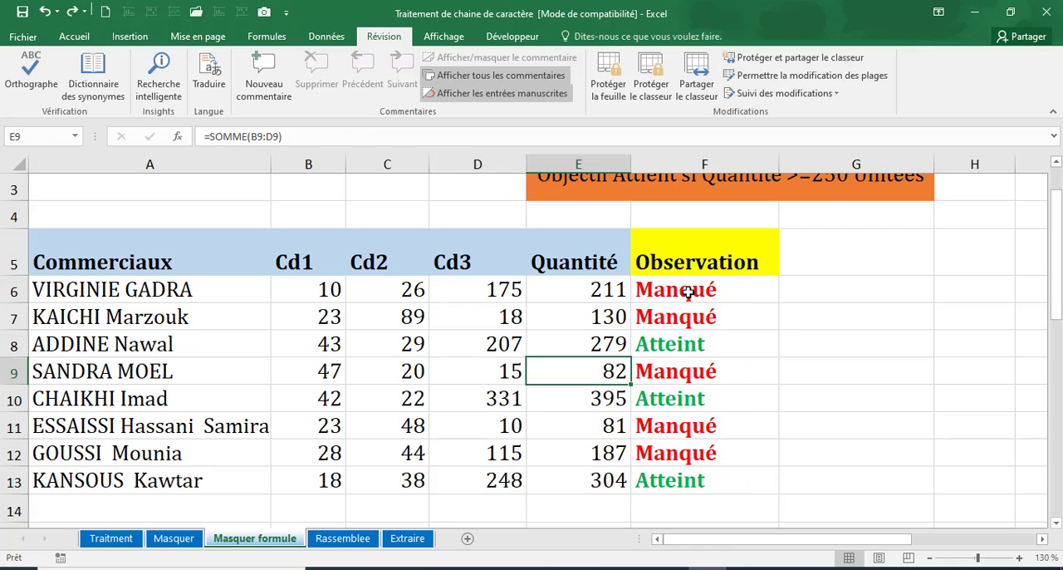
Step: Select the formula cells in F6:F13 and apply the Masquée protection option, leaving Verrouillée off
left_click_drag(688, 293, 689, 473)
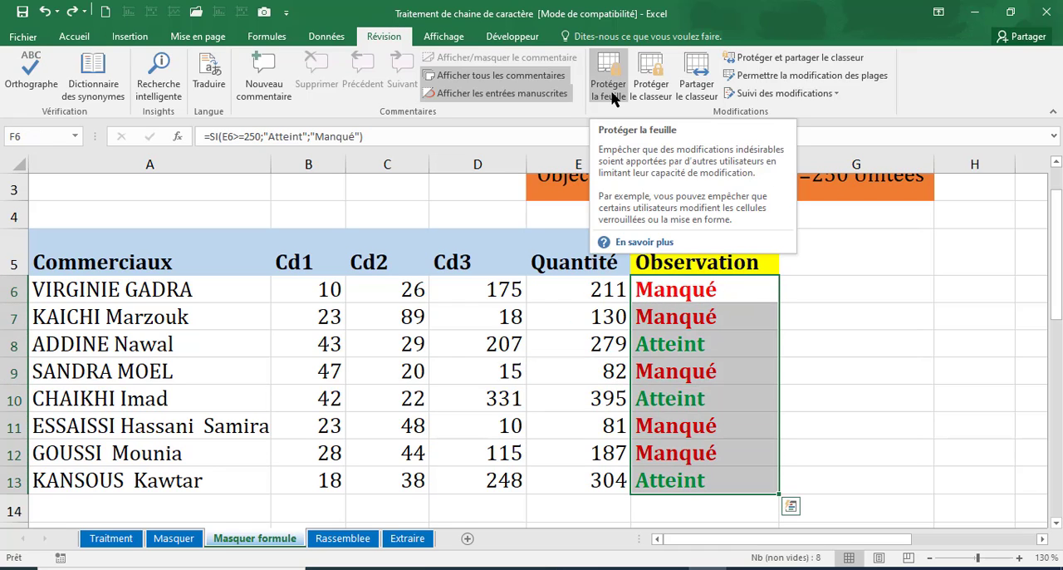
left_click(81, 39)
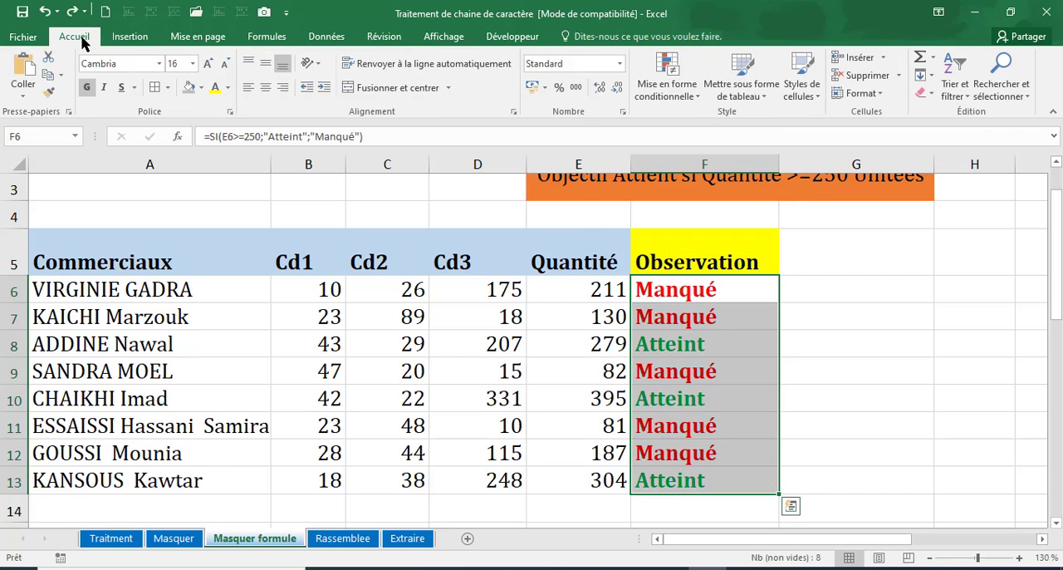
left_click(1000, 97)
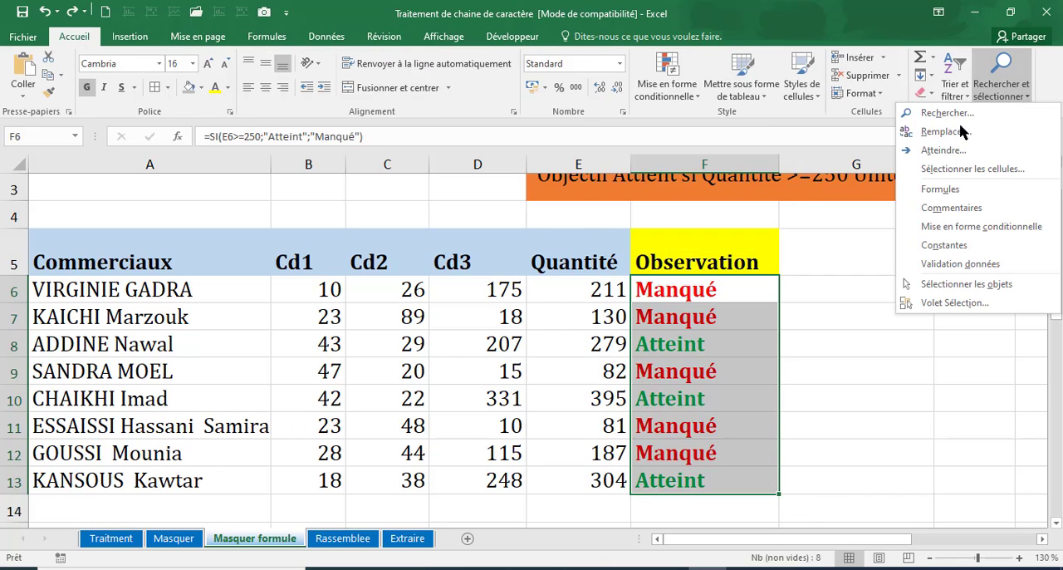
left_click(939, 191)
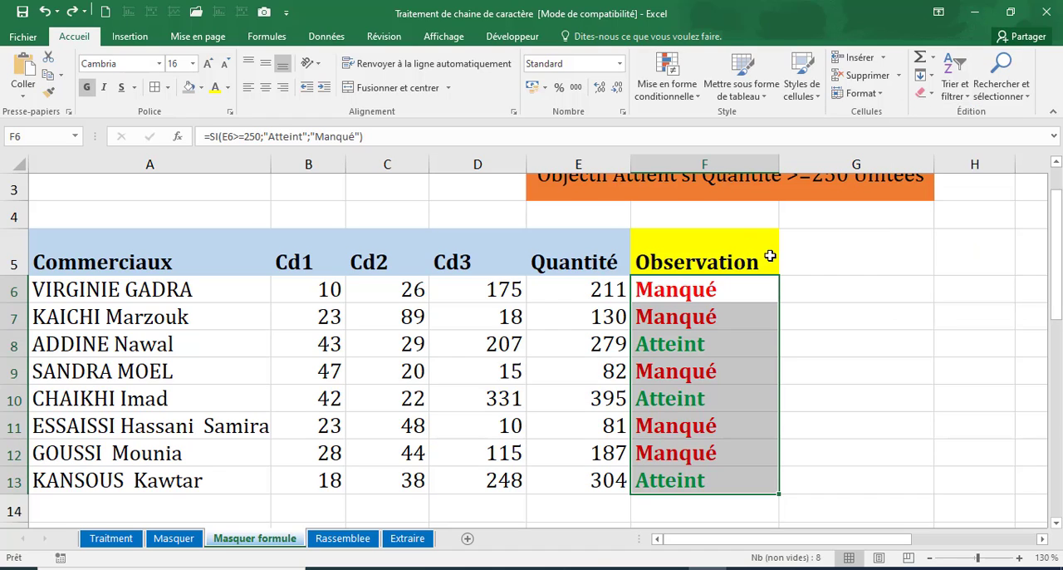
left_click(621, 112)
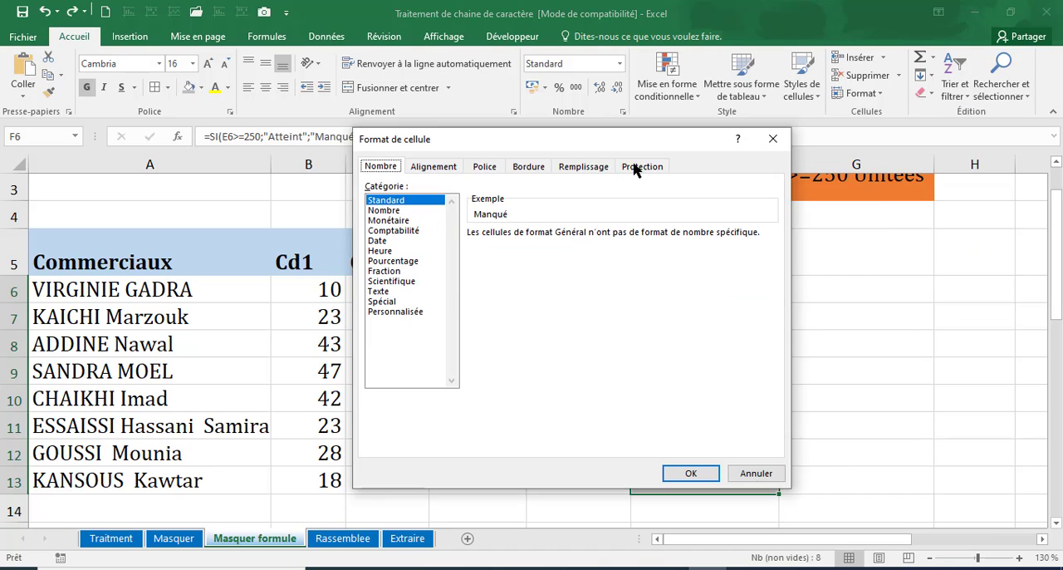
left_click(636, 167)
left_click(369, 202)
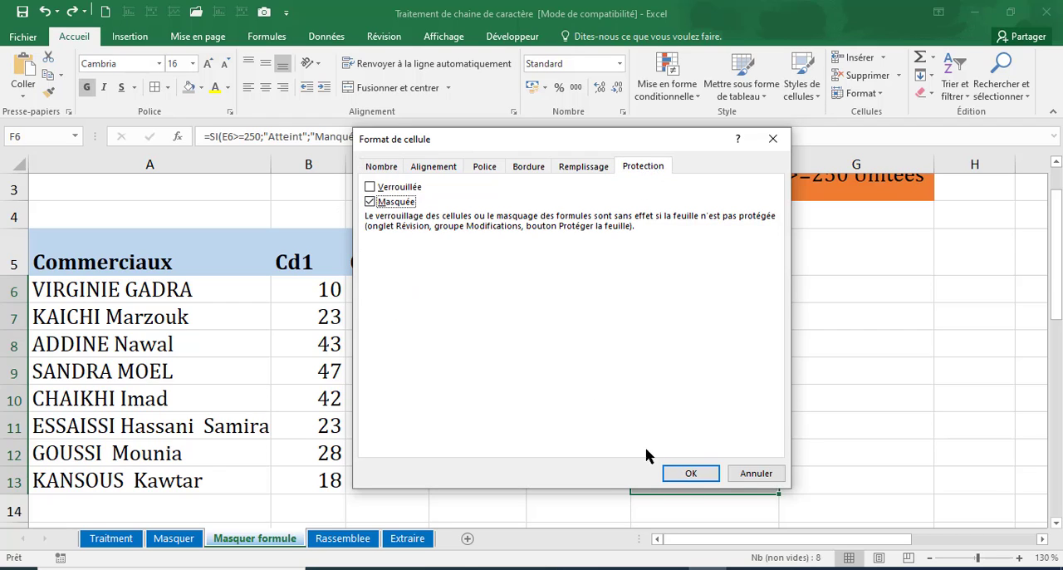
left_click(671, 471)
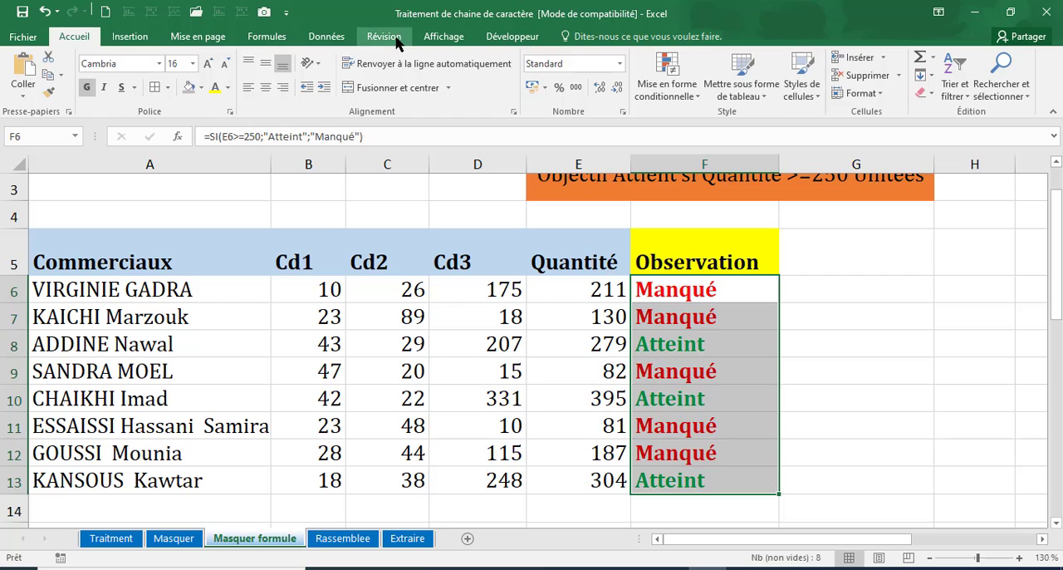
Step: Protect the sheet with the default permissions, entering and confirming the sheet password
left_click(397, 44)
left_click(608, 79)
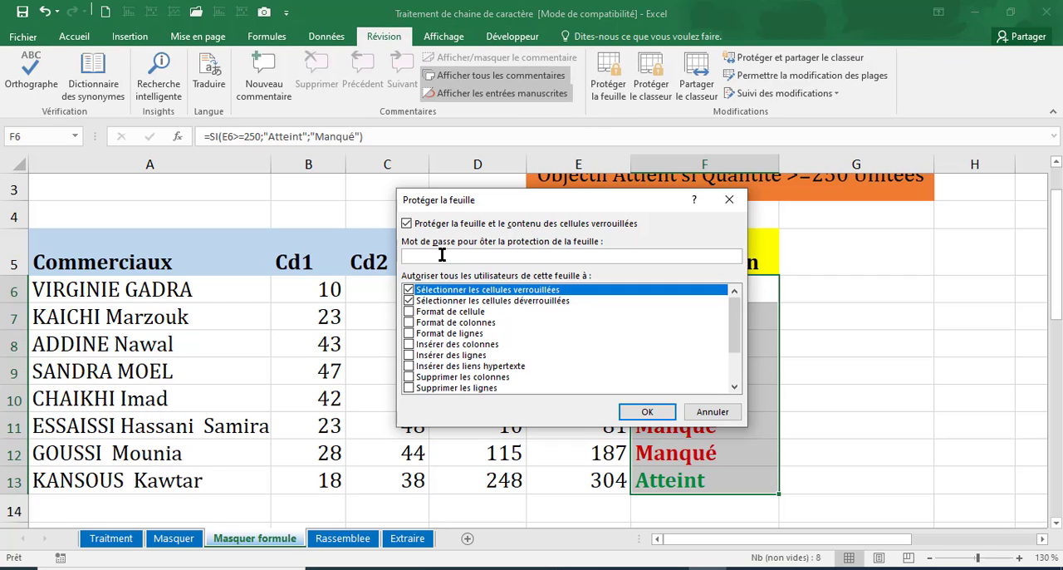
key("Return")
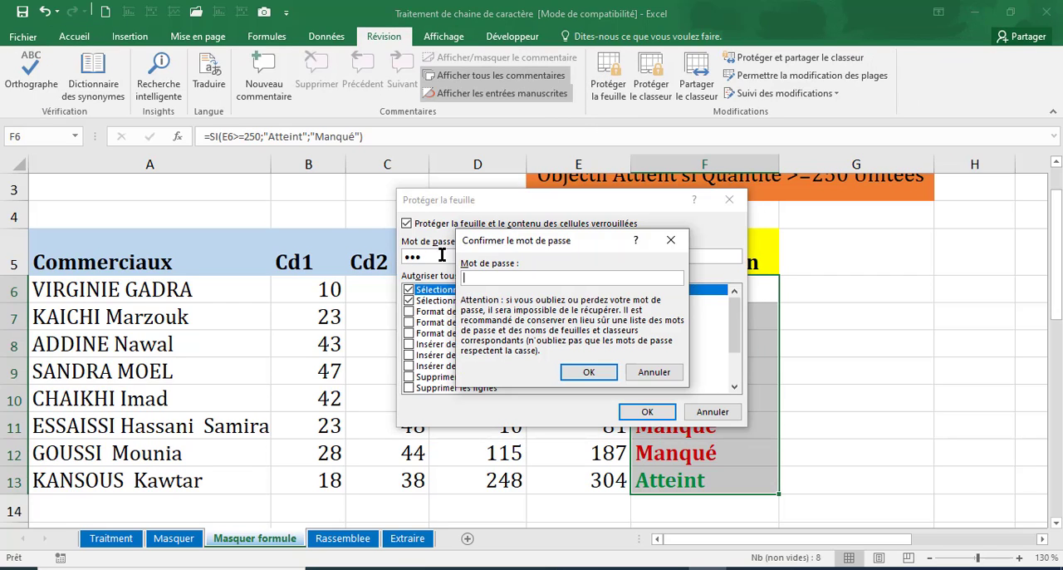
key("Return")
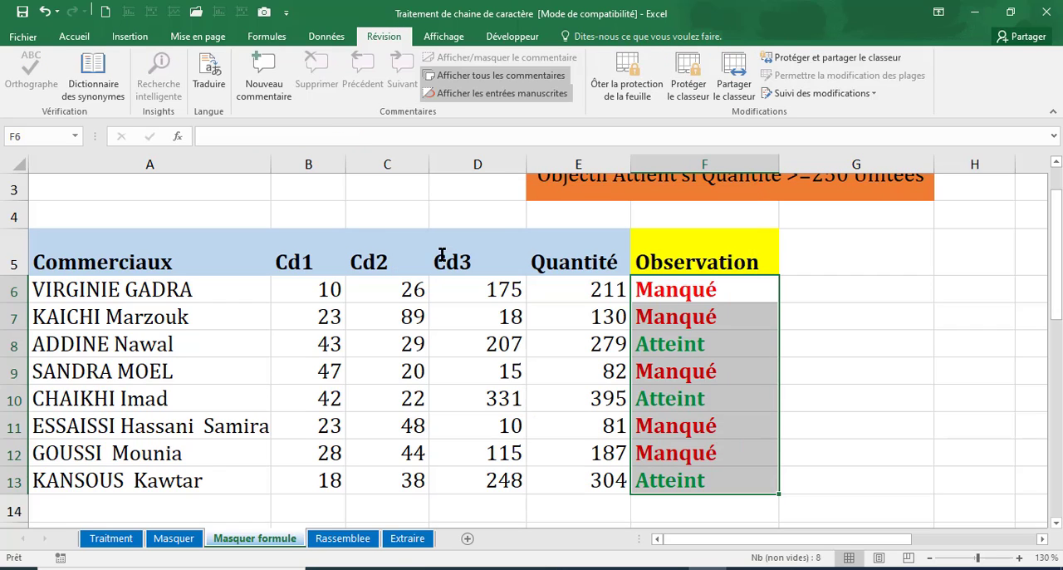
Step: Check whether the Observation cells F6, F7, F9 and F10 still show their formulas in the protected sheet
left_click(208, 133)
left_click(475, 359)
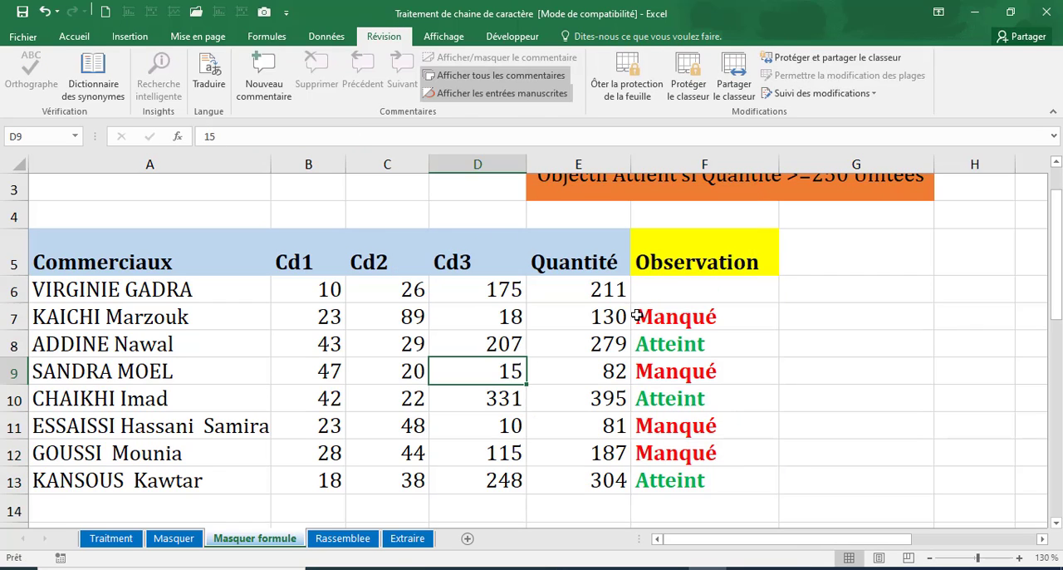
left_click(653, 300)
left_click(674, 316)
left_click(681, 296)
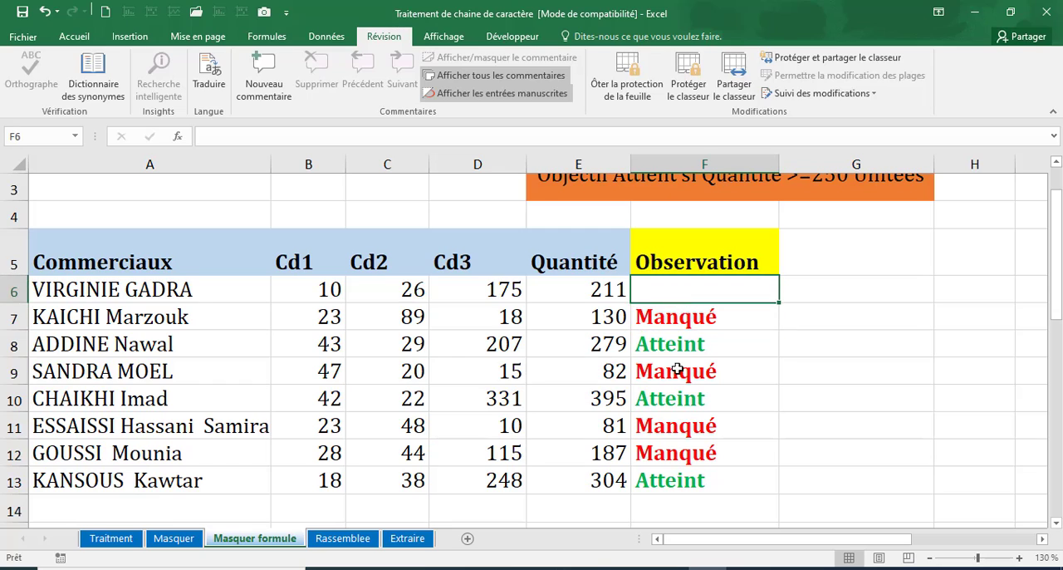
left_click(682, 373)
left_click(686, 315)
left_click(688, 405)
left_click(694, 297)
Step: Select the Observation cells F6:F13 and remove the sheet protection by entering the sheet password
left_click(80, 37)
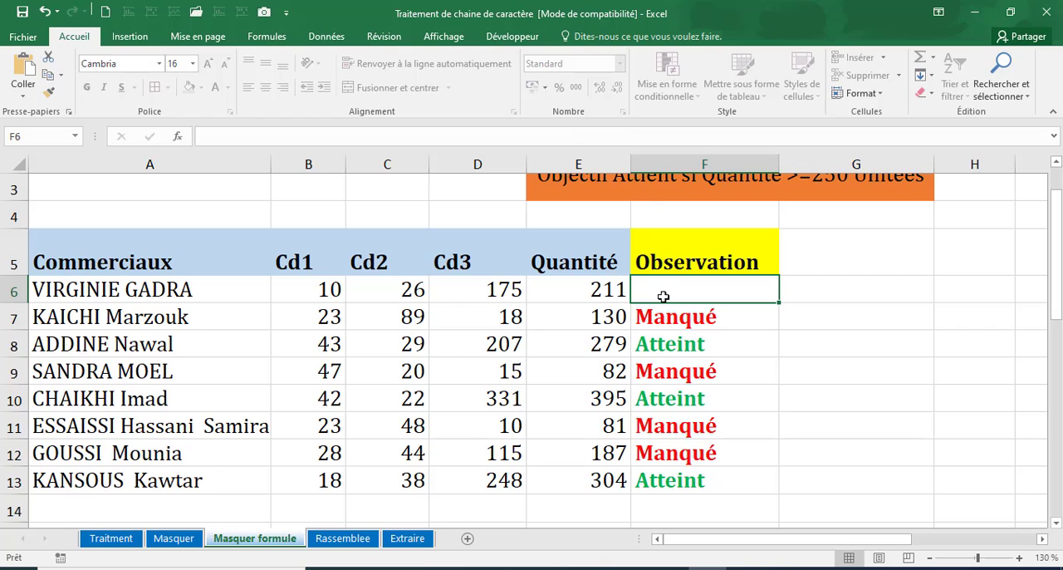
left_click(677, 343)
left_click(671, 297)
left_click_drag(664, 296, 679, 477)
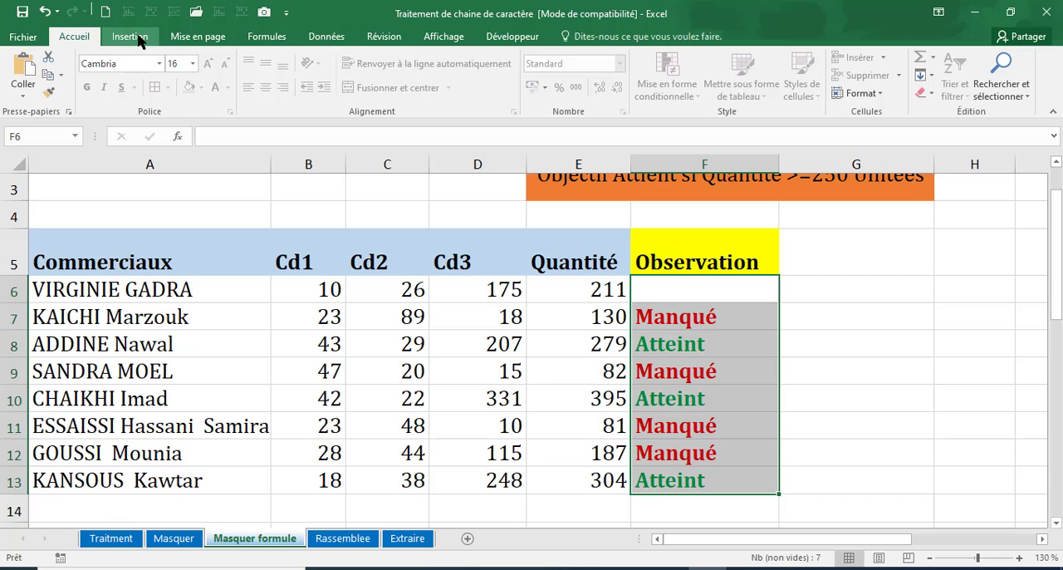
left_click(384, 36)
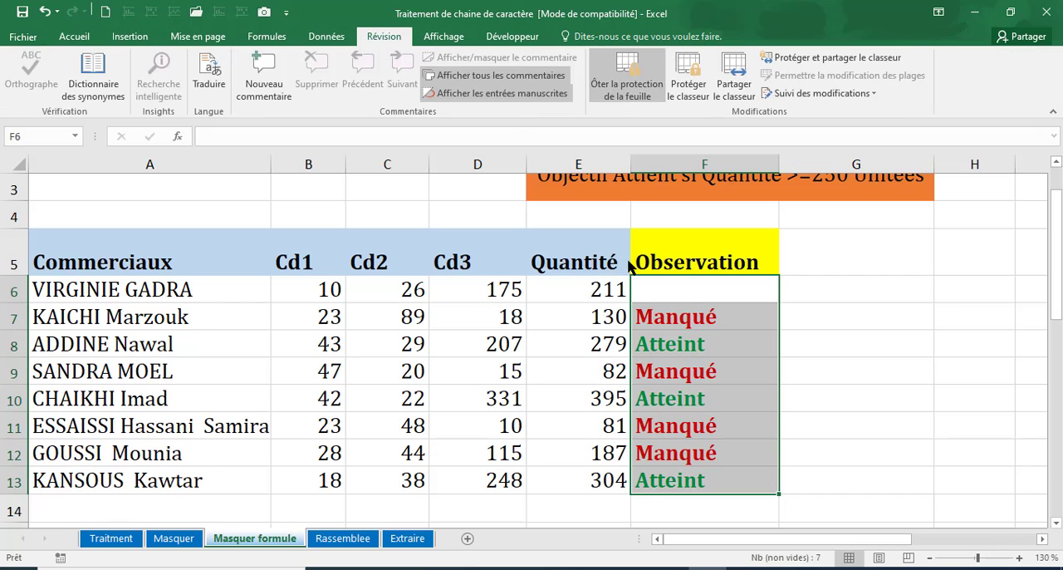
type("3")
key("Return")
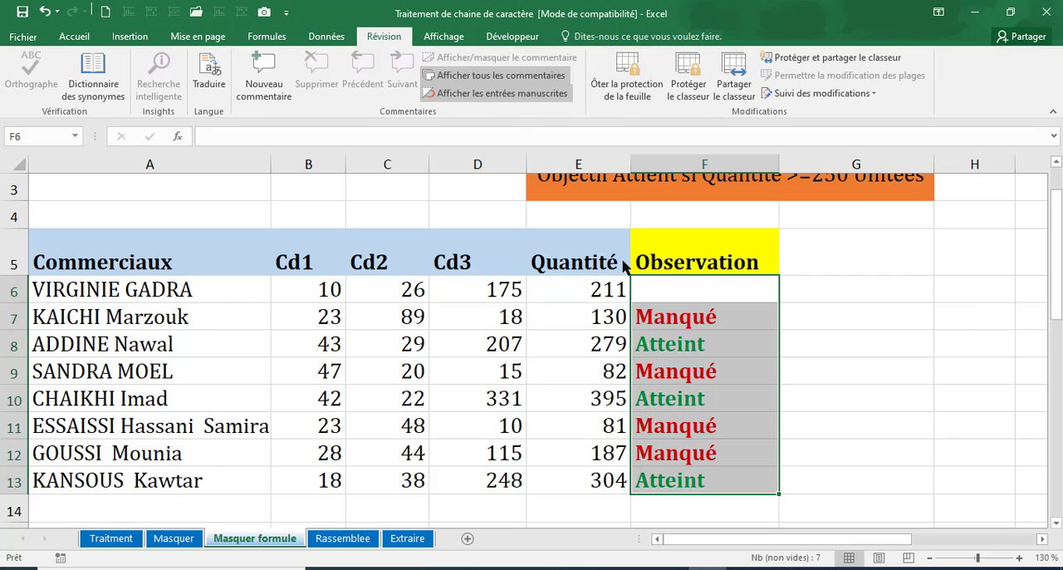
Step: Compare the contents of F6 and F7 in the unprotected sheet, and close the Protéger la feuille options without protecting it
left_click(588, 365)
left_click(684, 292)
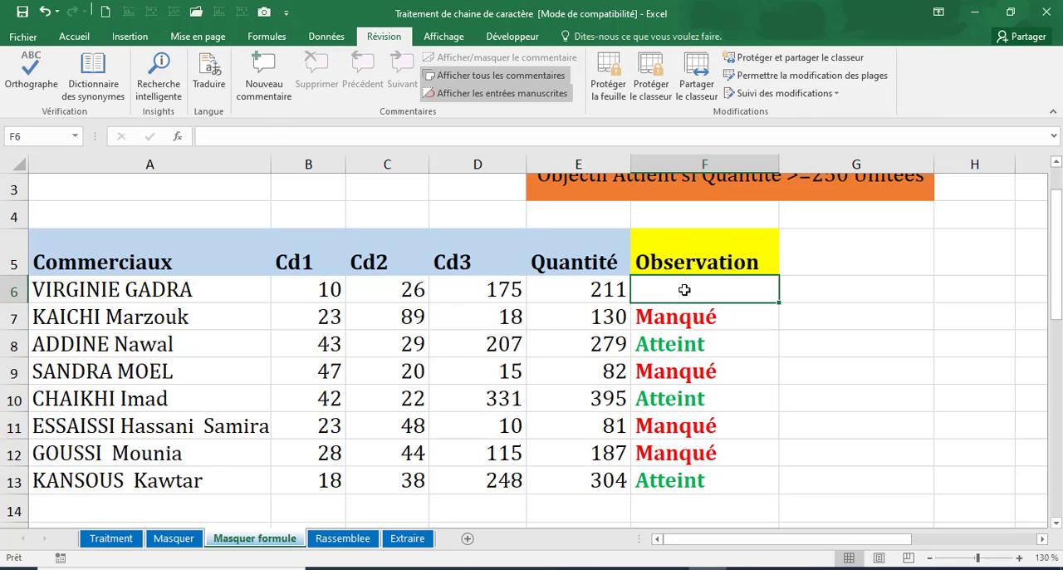
left_click(684, 317)
left_click(677, 290)
left_click(672, 324)
left_click(683, 289)
left_click(607, 79)
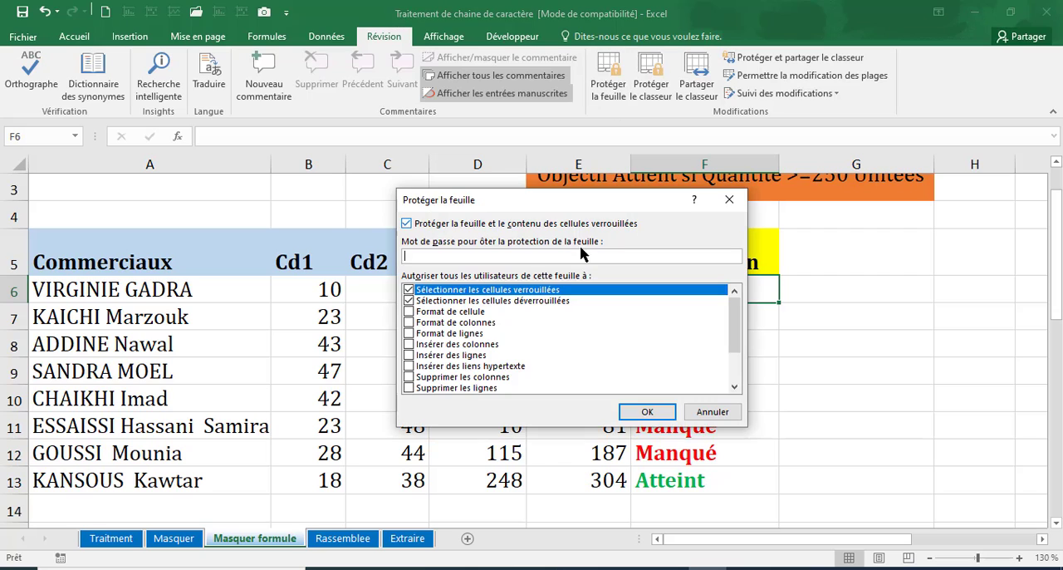
left_click(690, 413)
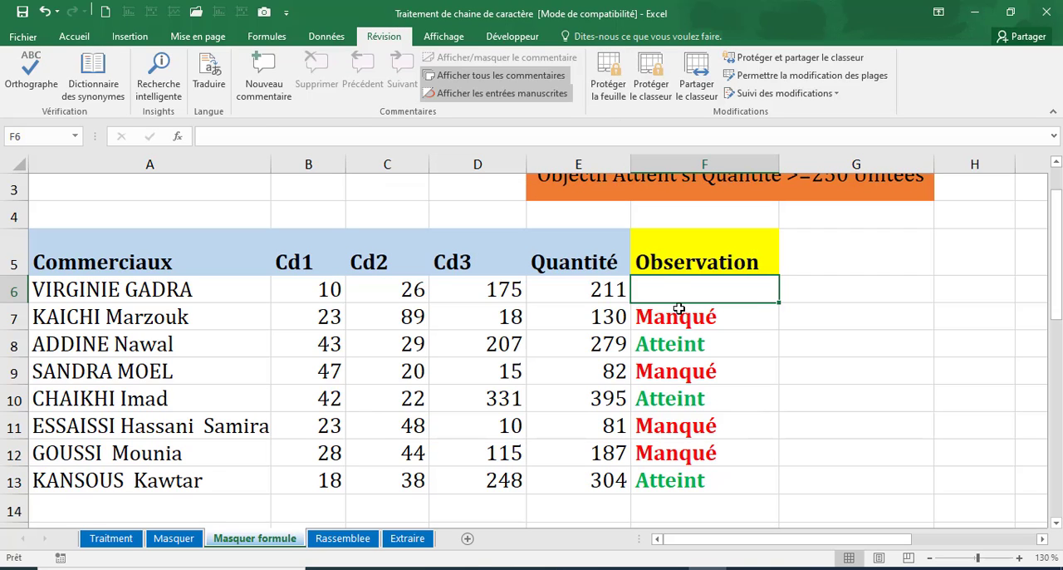
Step: Restore the formula =SI(E6>=250;"Atteint";"Manqué") in the empty Observation cell F6
left_click(679, 333)
left_click(681, 316)
left_click(681, 342)
left_click(680, 316)
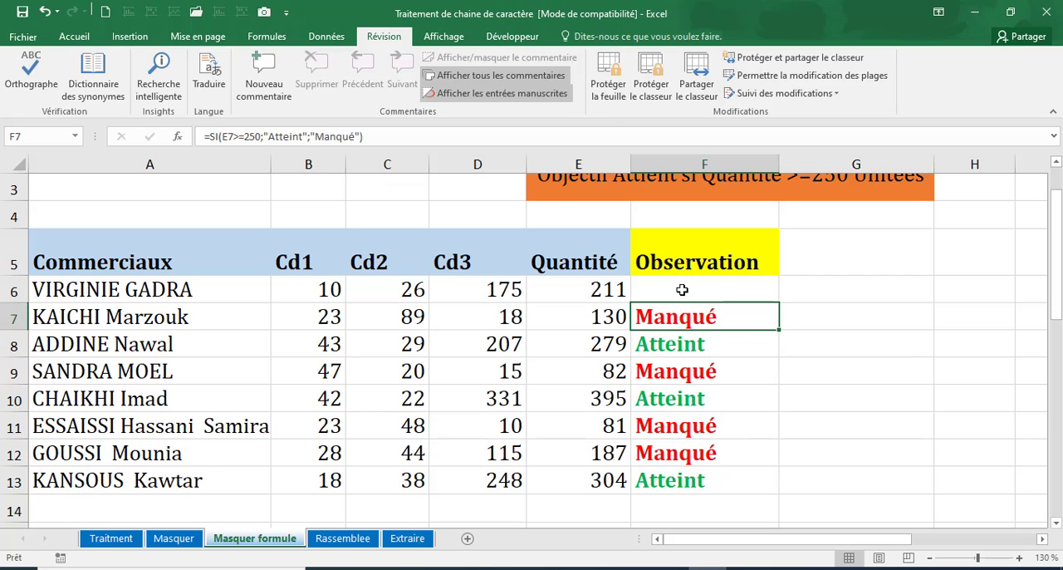
left_click(681, 290)
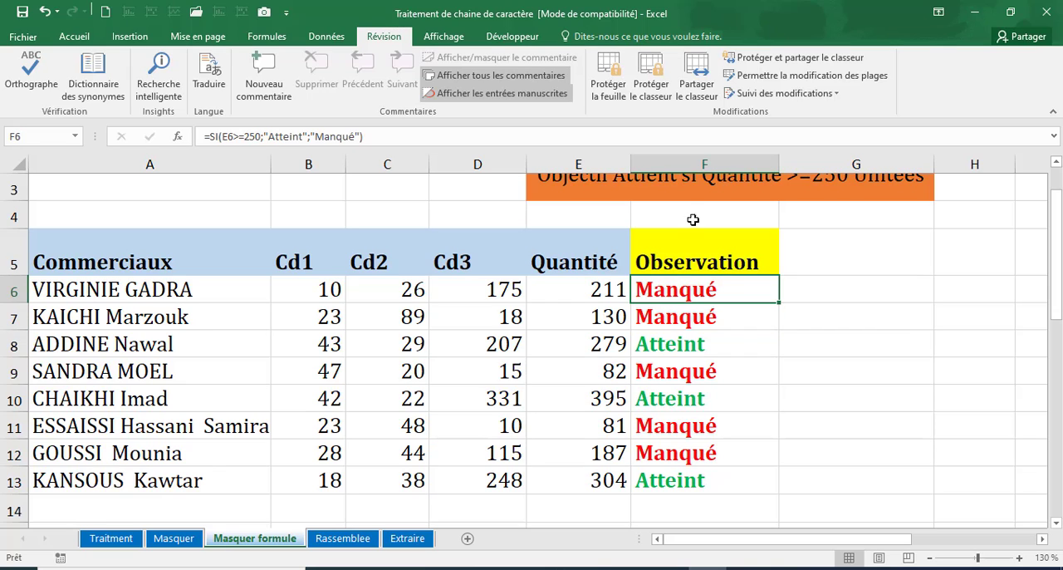
Step: Select F6:F13 and turn on Afficher les formules to view the formulas in the Quantité and Observation columns
left_click(696, 333)
left_click(689, 292)
left_click_drag(690, 292, 688, 477)
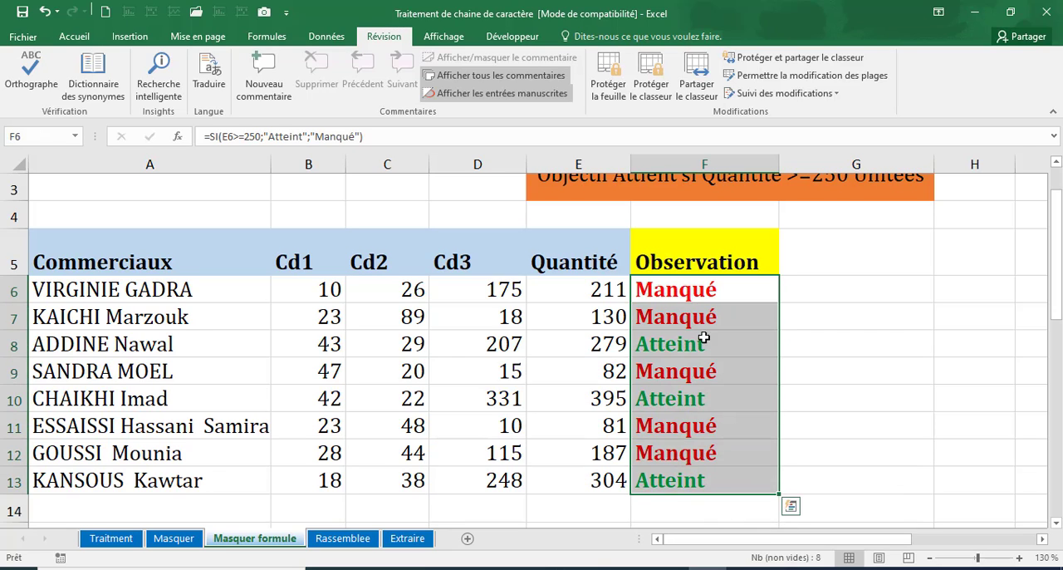
left_click(666, 292)
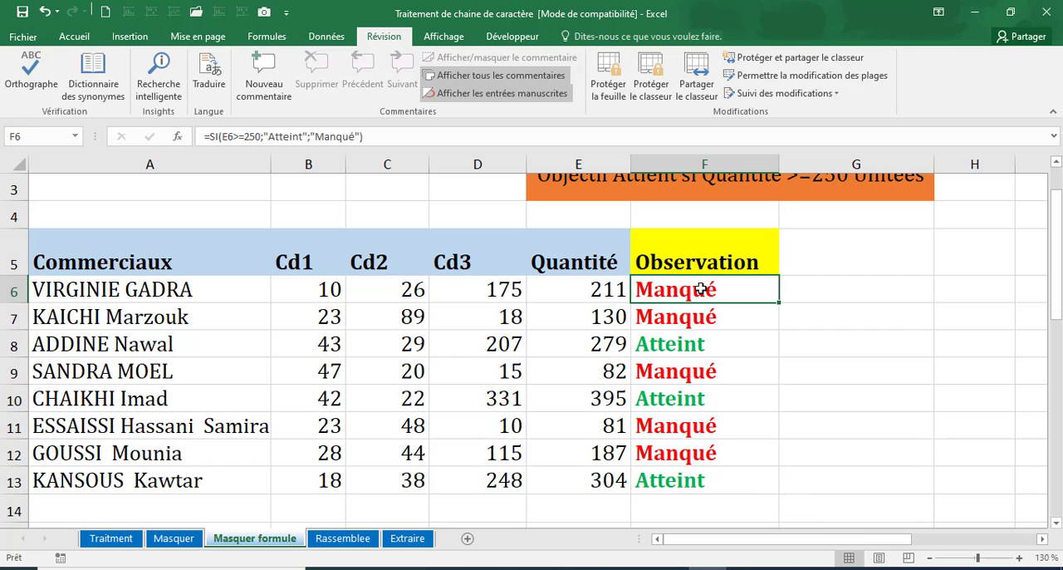
left_click_drag(703, 292, 707, 471)
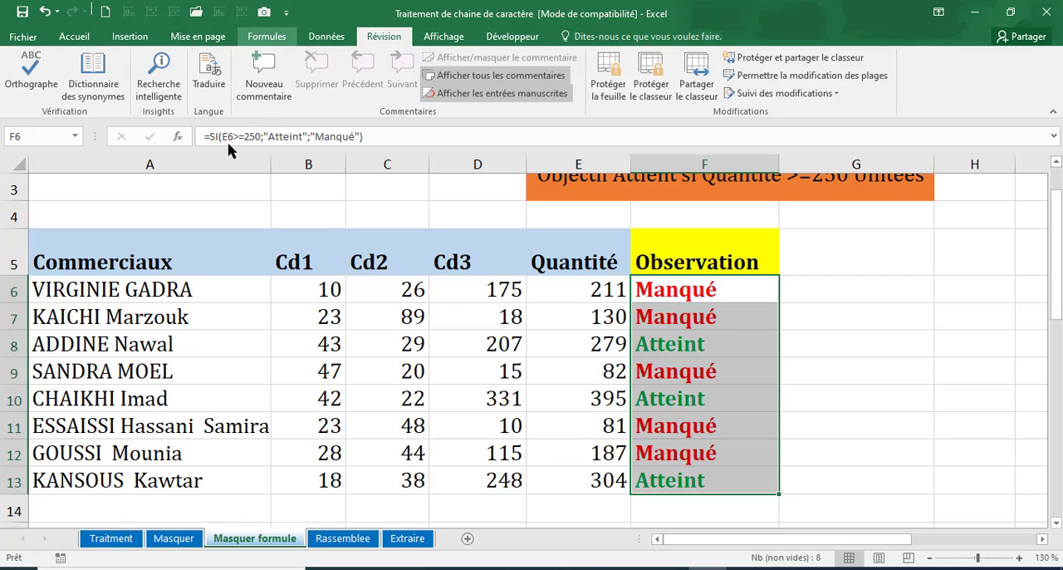
left_click(261, 39)
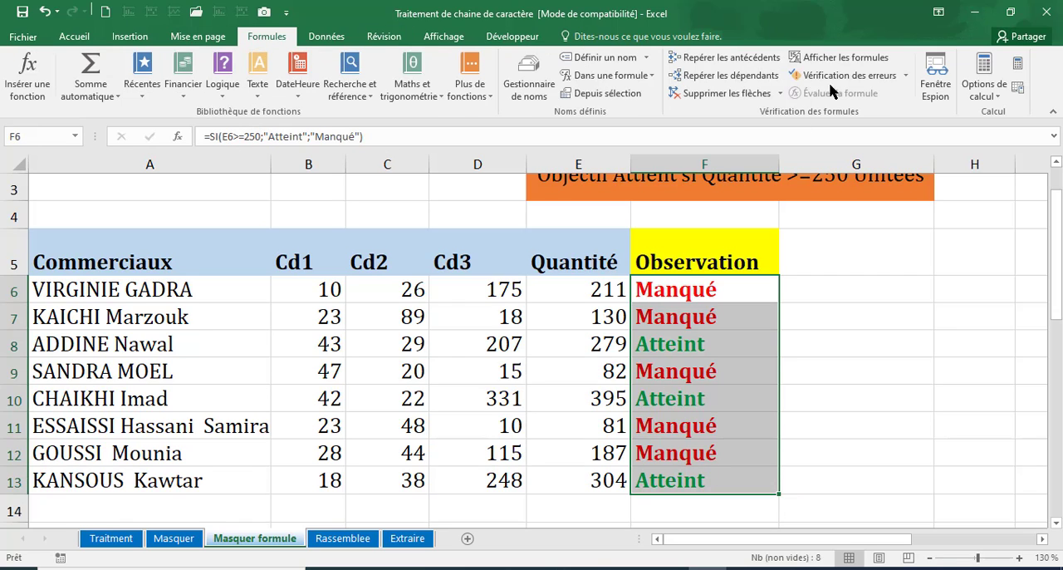
left_click(840, 57)
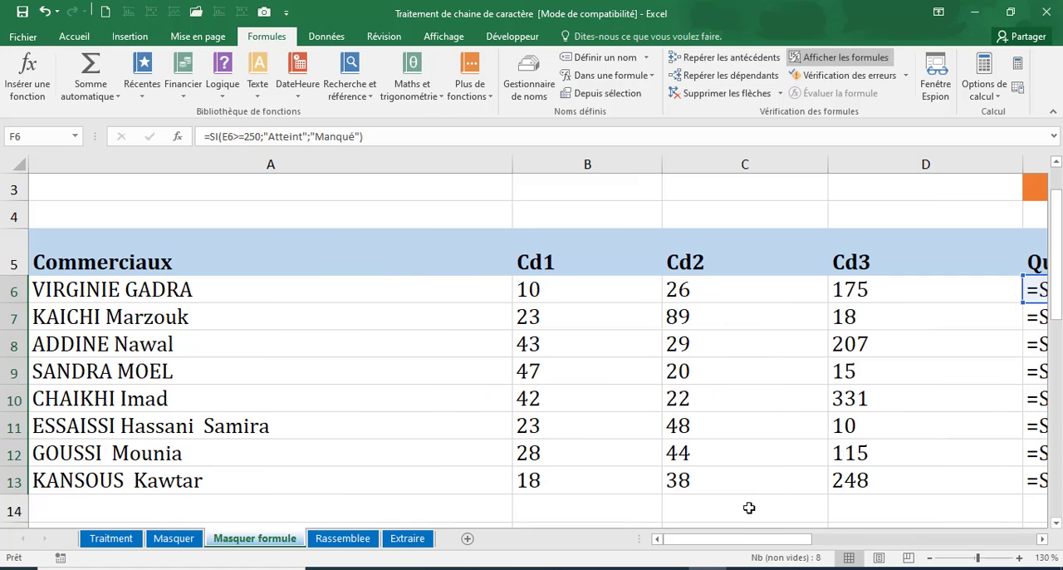
left_click_drag(819, 545, 825, 548)
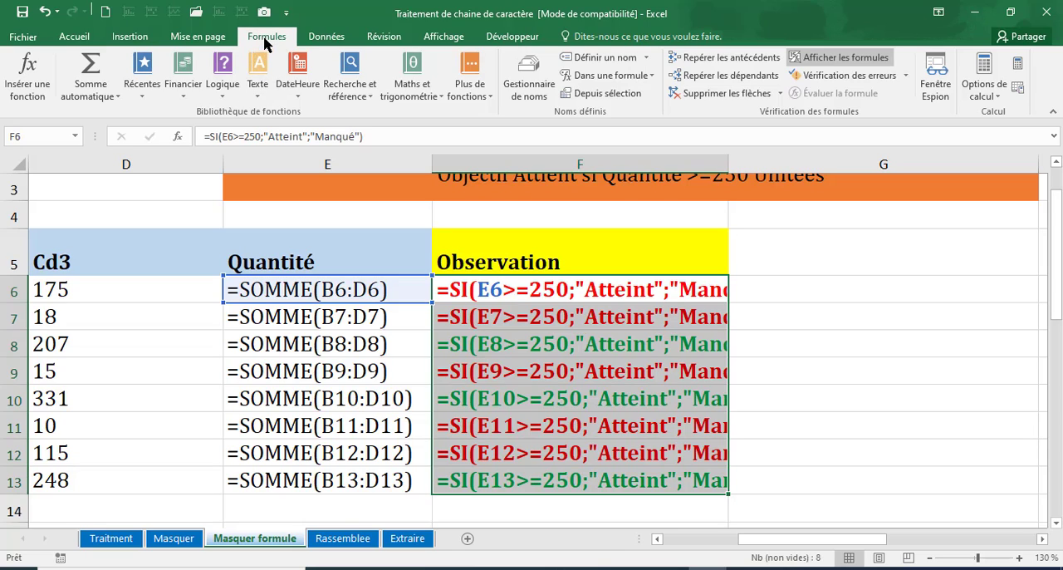
Step: Turn off Afficher les formules and inspect the individual Quantité and Observation formulas in rows 6 to 8
left_click(832, 64)
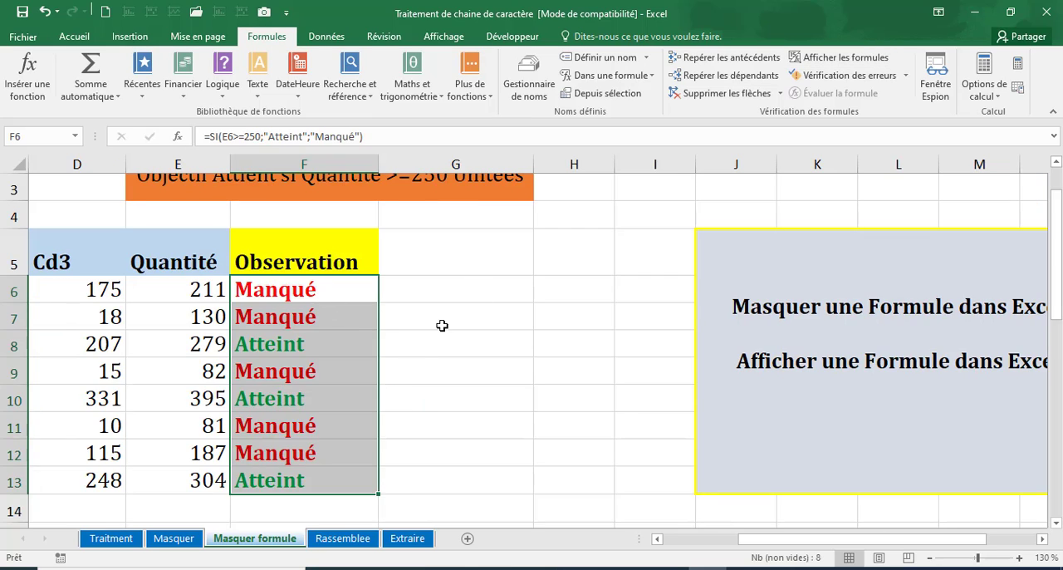
left_click(440, 326)
left_click(208, 317)
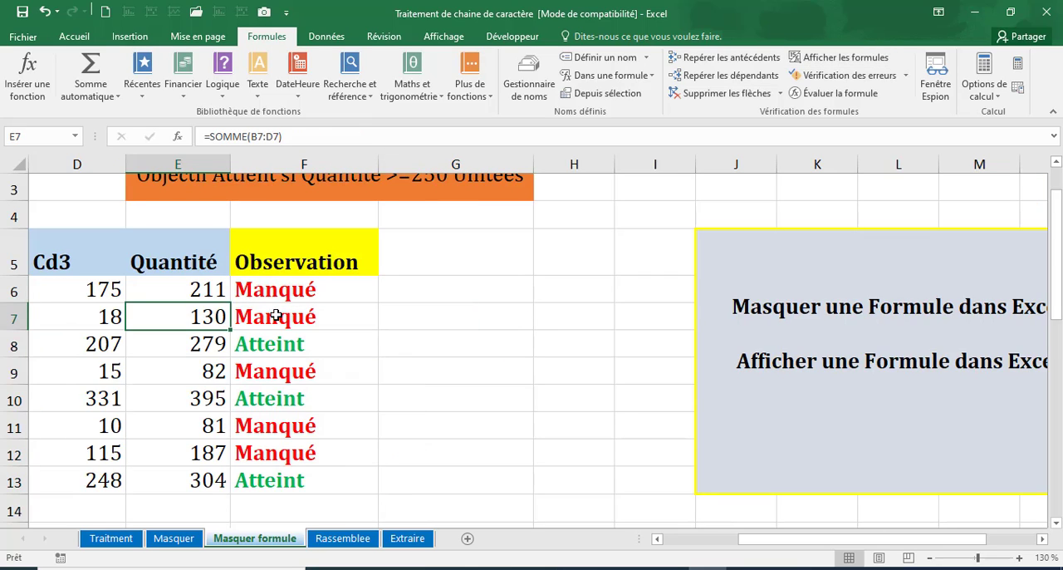
left_click(275, 316)
left_click(213, 321)
left_click(259, 324)
left_click(199, 292)
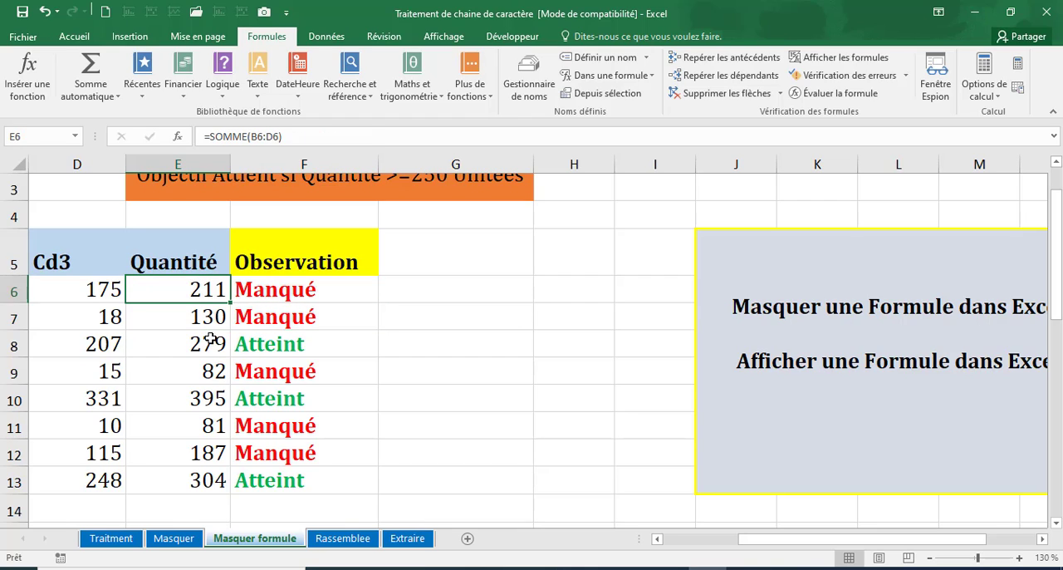
left_click(213, 341)
left_click(264, 337)
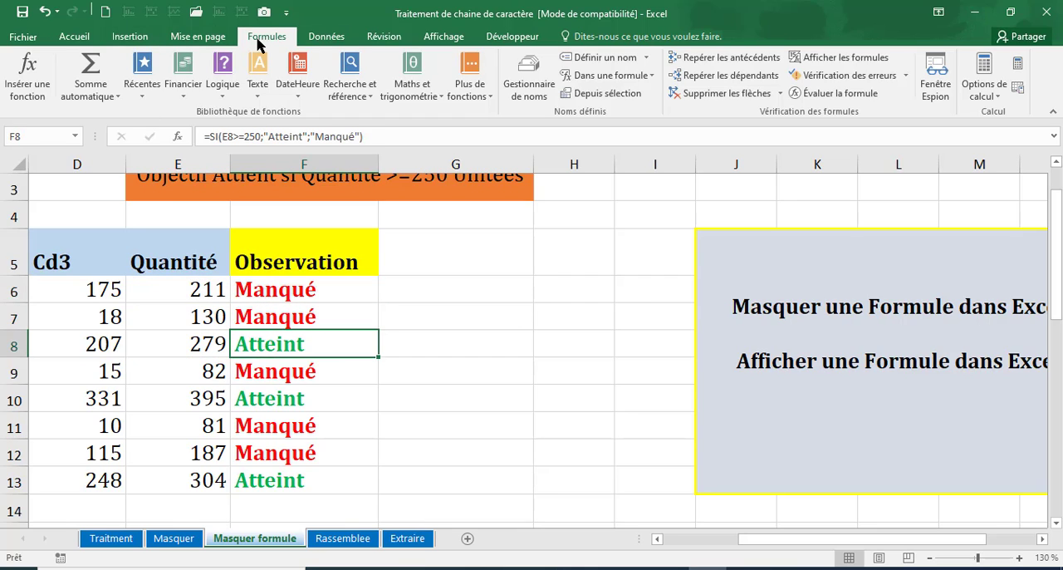
Step: Turn on Afficher les formules, select E6:F13 and restrict the selection to the cells containing formulas
left_click(801, 58)
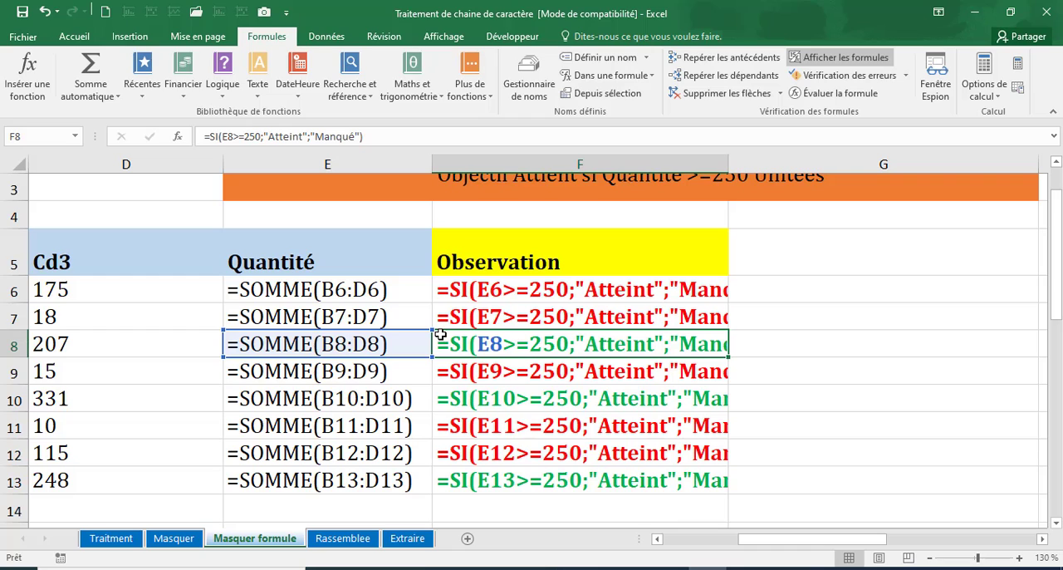
left_click(467, 283)
left_click_drag(396, 284, 581, 484)
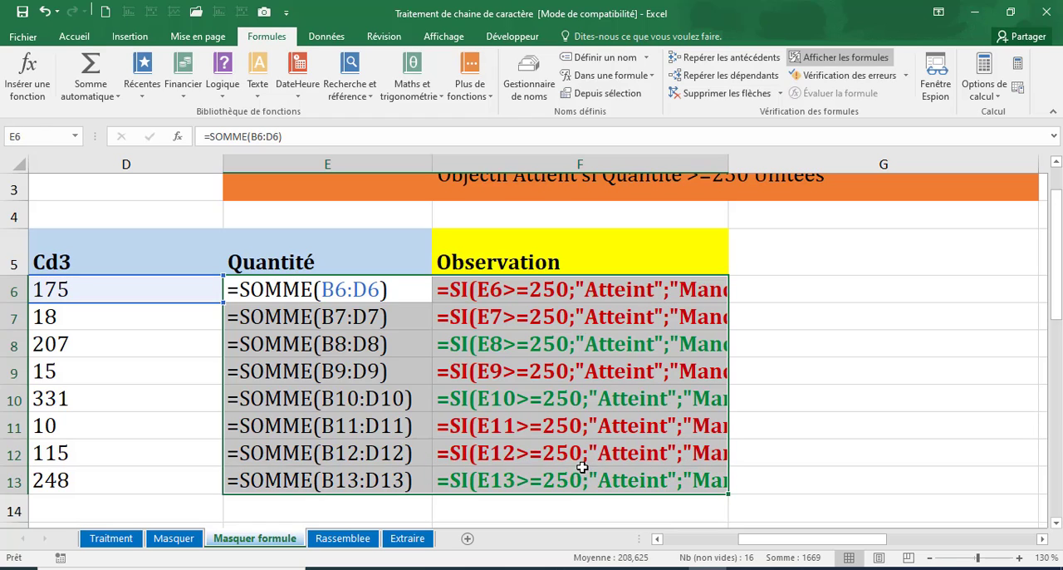
left_click(83, 39)
left_click(1001, 87)
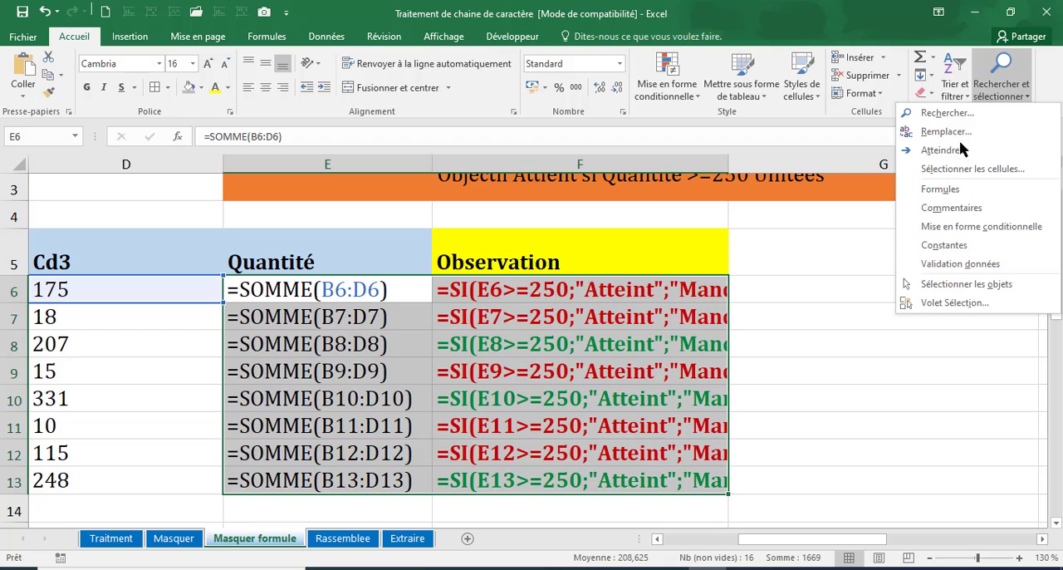
left_click(955, 189)
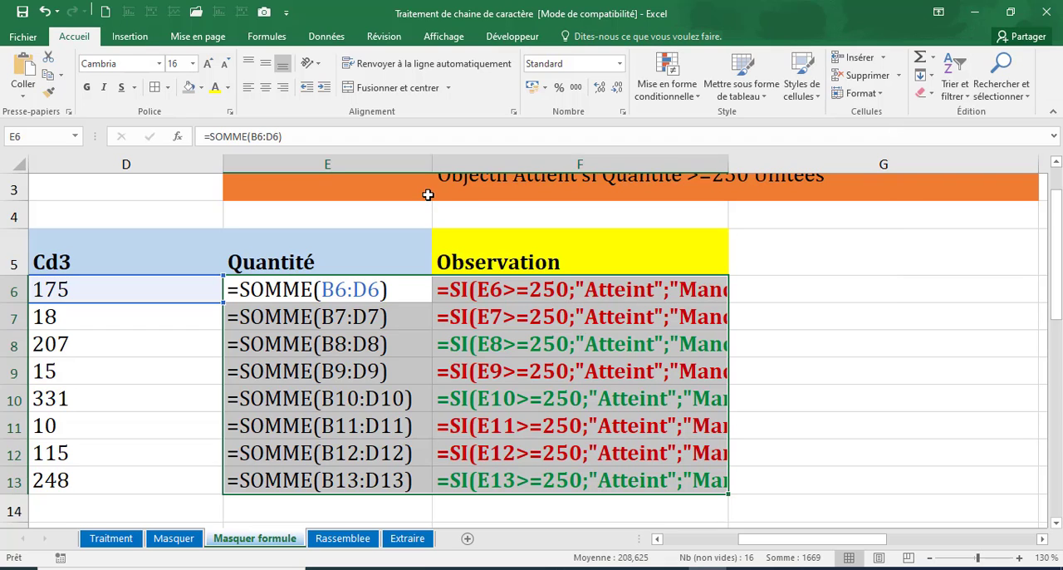
Step: Enable the Masquée protection option for the Quantité and Observation cells E6:F13
left_click(624, 112)
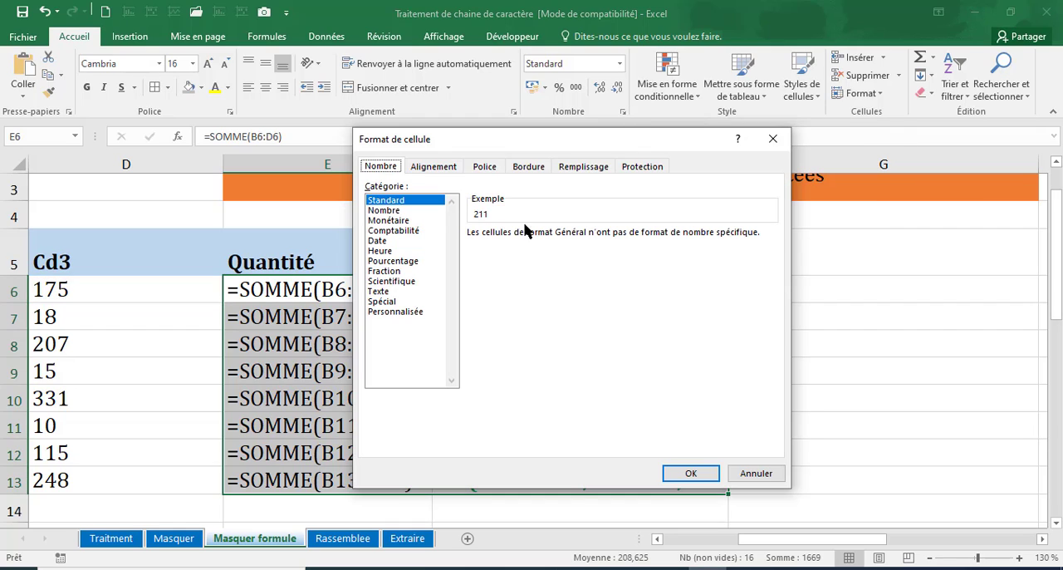
left_click(651, 169)
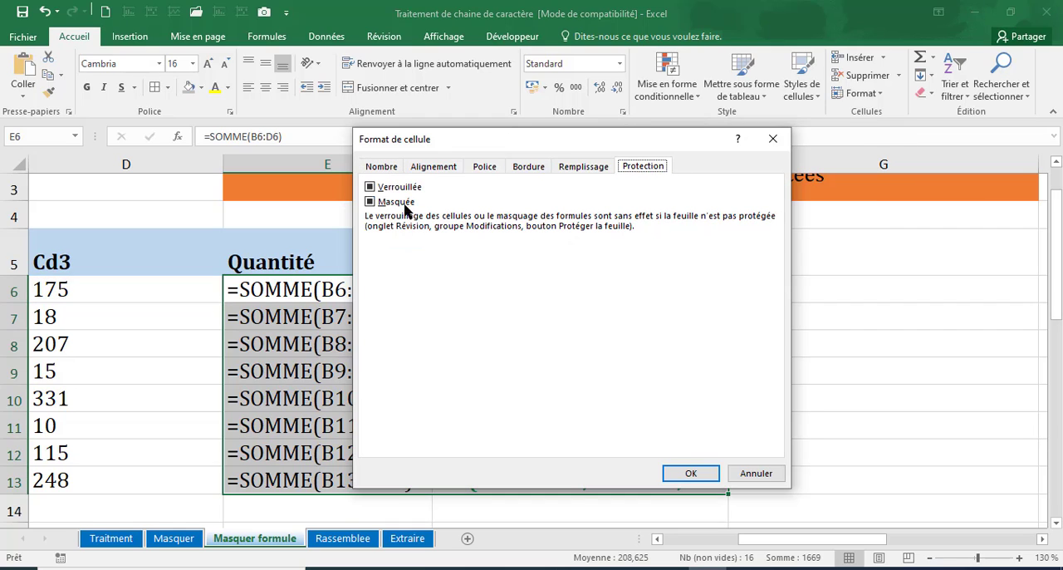
left_click(370, 202)
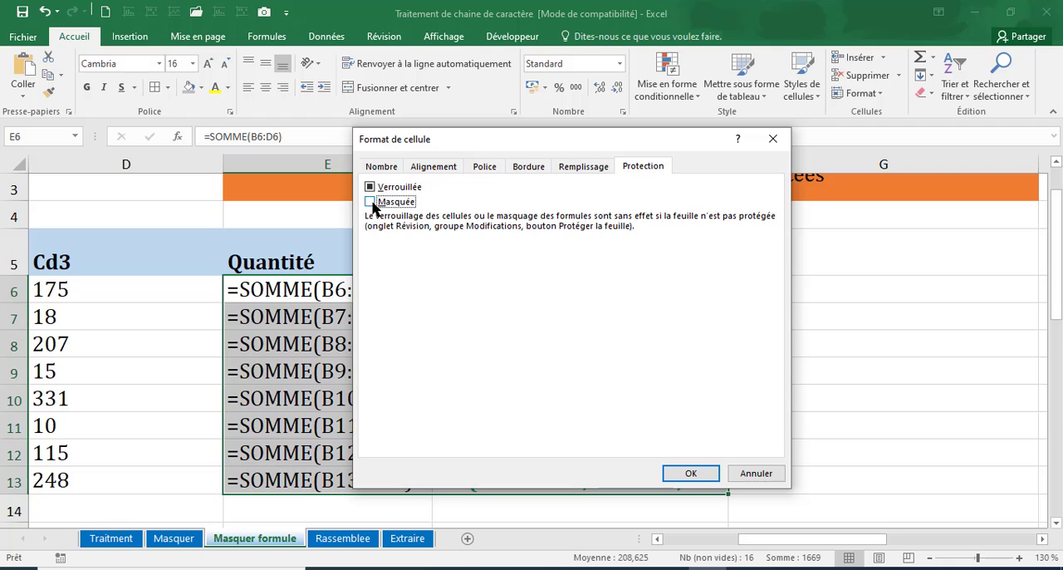
left_click(373, 202)
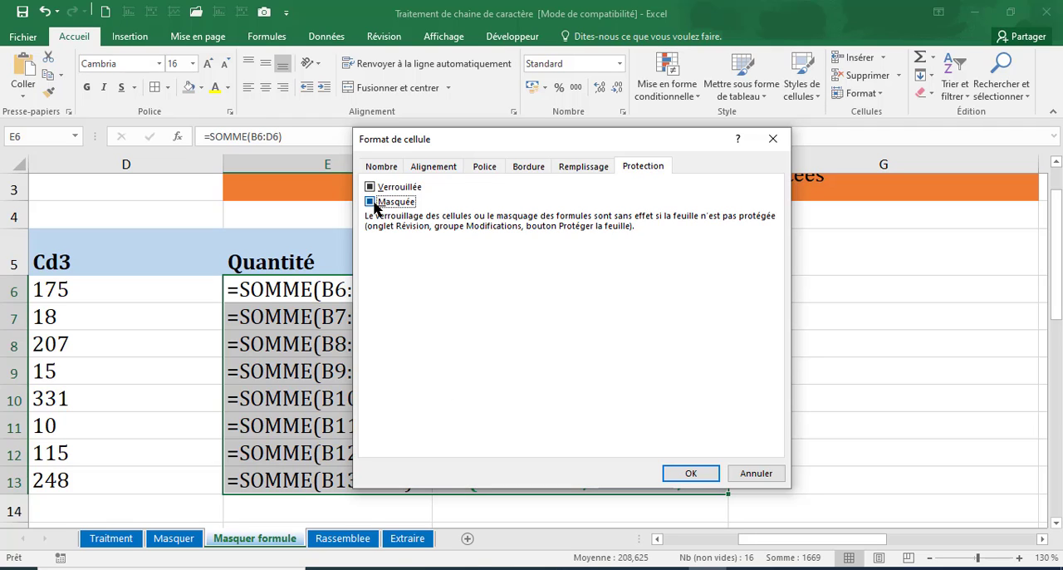
left_click(691, 474)
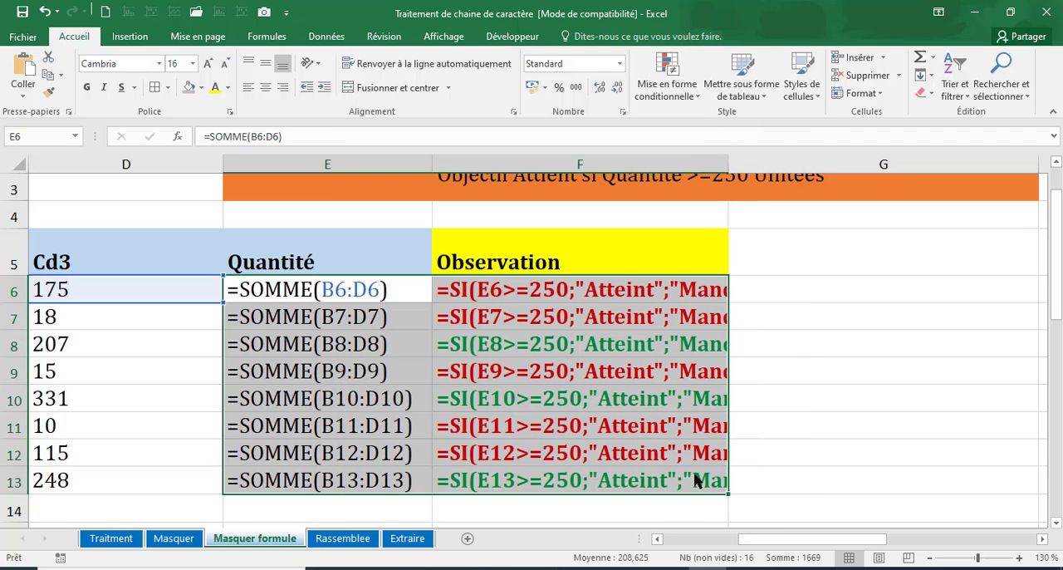
Step: Protect the sheet with the default permissions, entering and confirming the sheet protection password
left_click(385, 37)
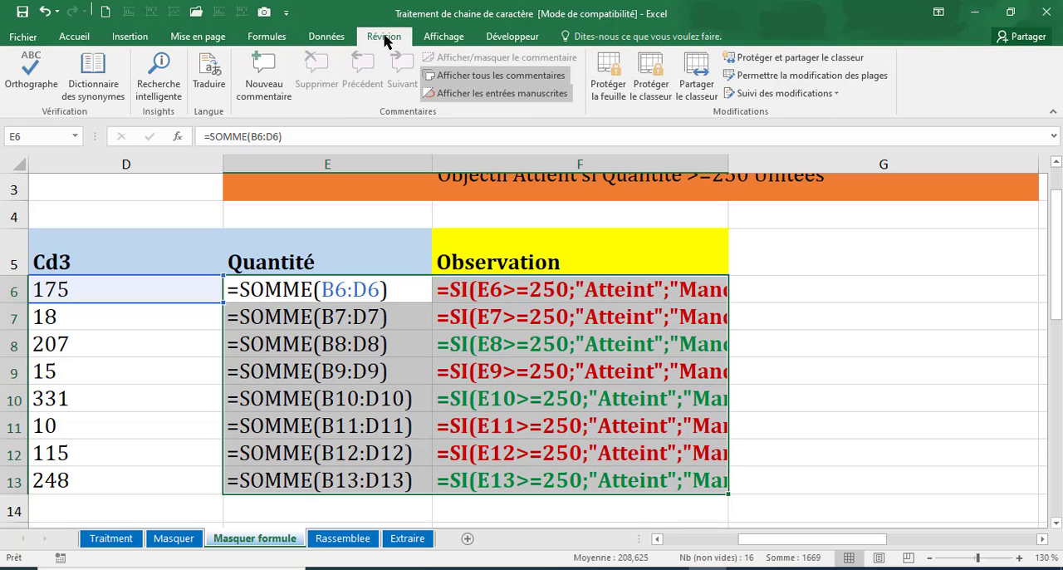
left_click(610, 93)
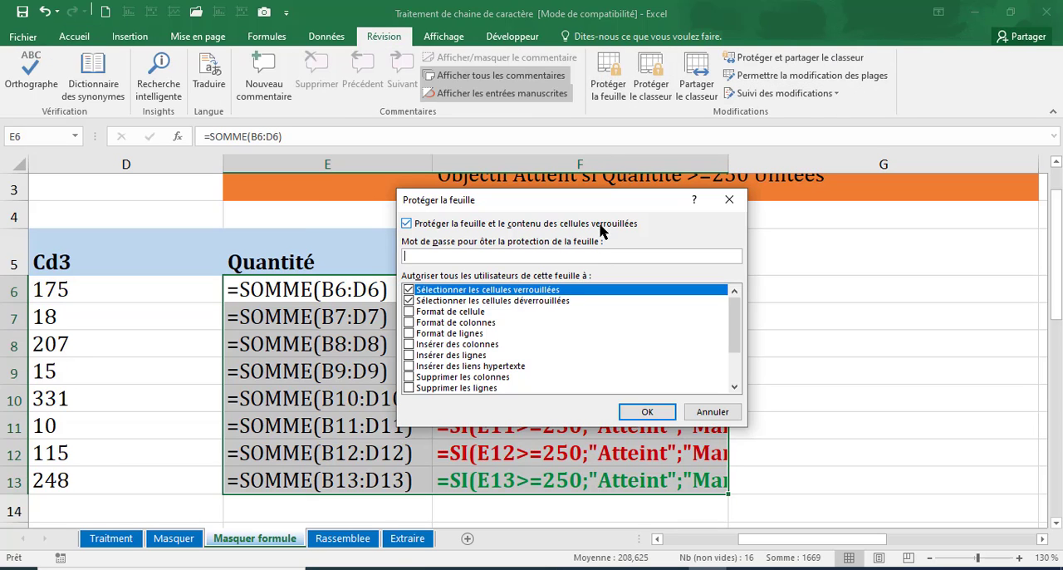
type("3")
key("Return")
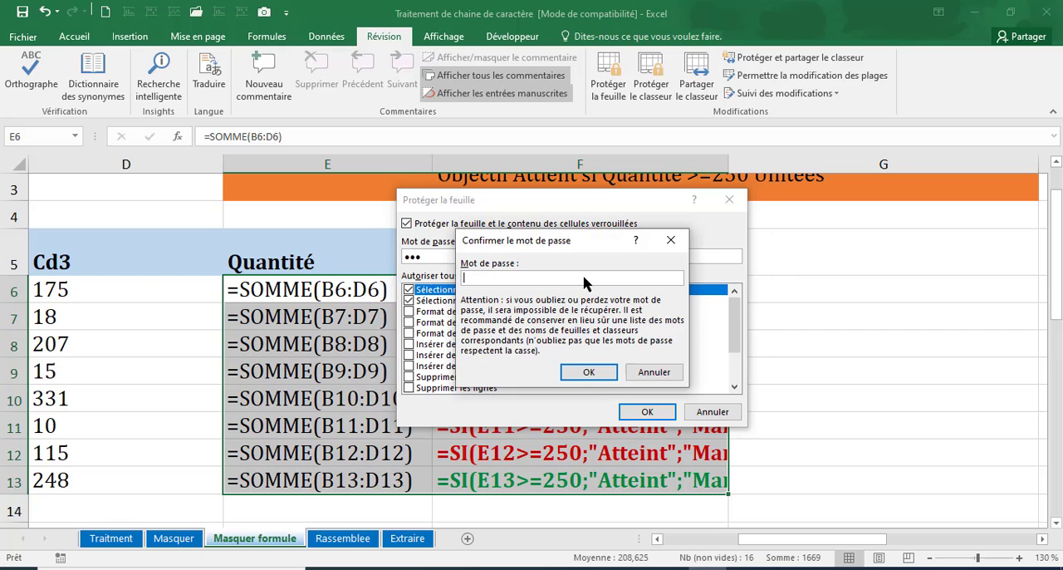
type("123")
key("Return")
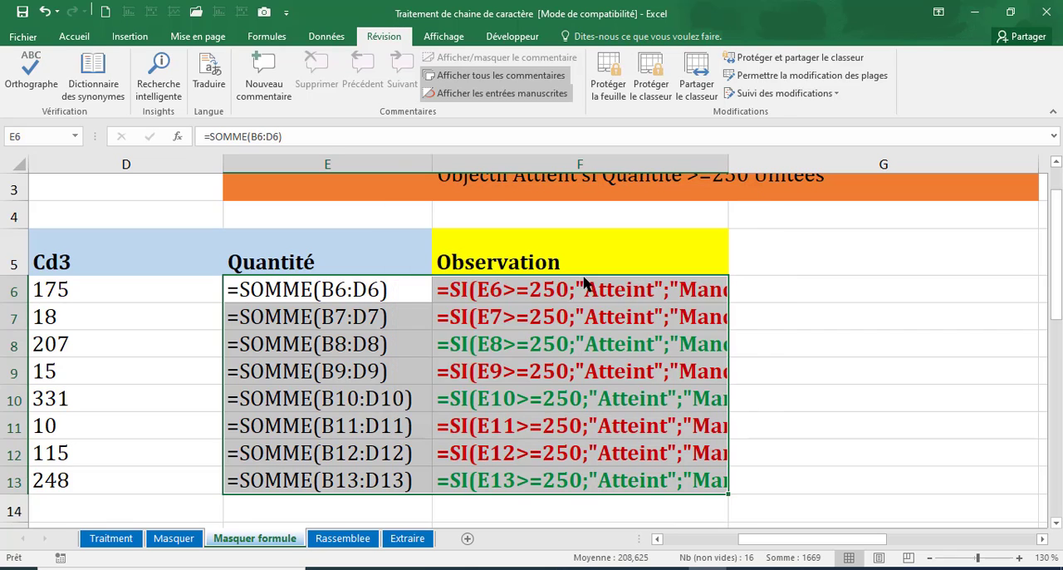
Step: Check the Quantité and Observation cells of the protected sheet for visible formulas
left_click(483, 316)
left_click_drag(406, 293, 610, 455)
left_click(908, 313)
left_click_drag(340, 290, 557, 450)
left_click(553, 405)
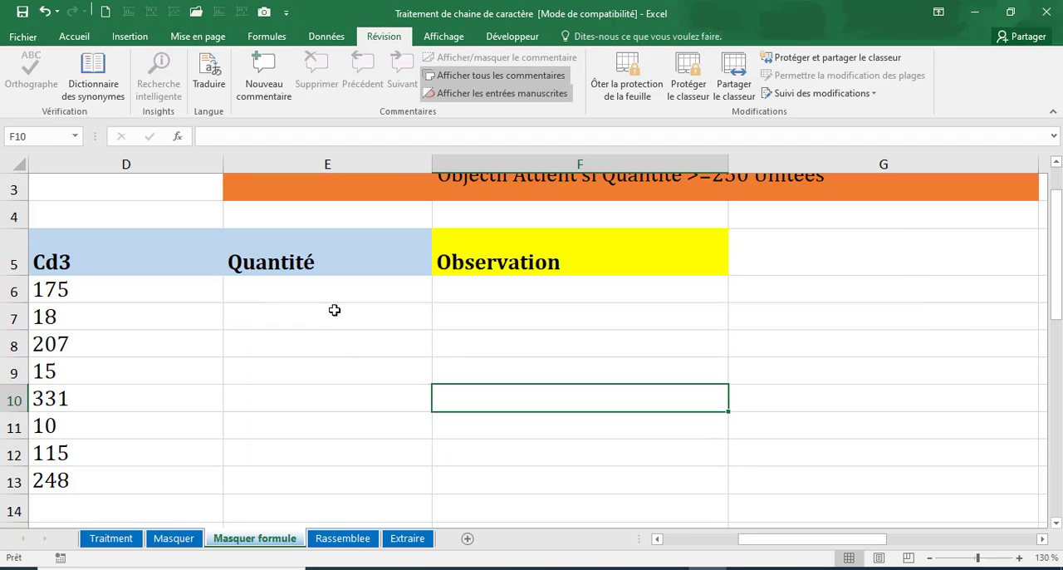
left_click_drag(332, 290, 626, 451)
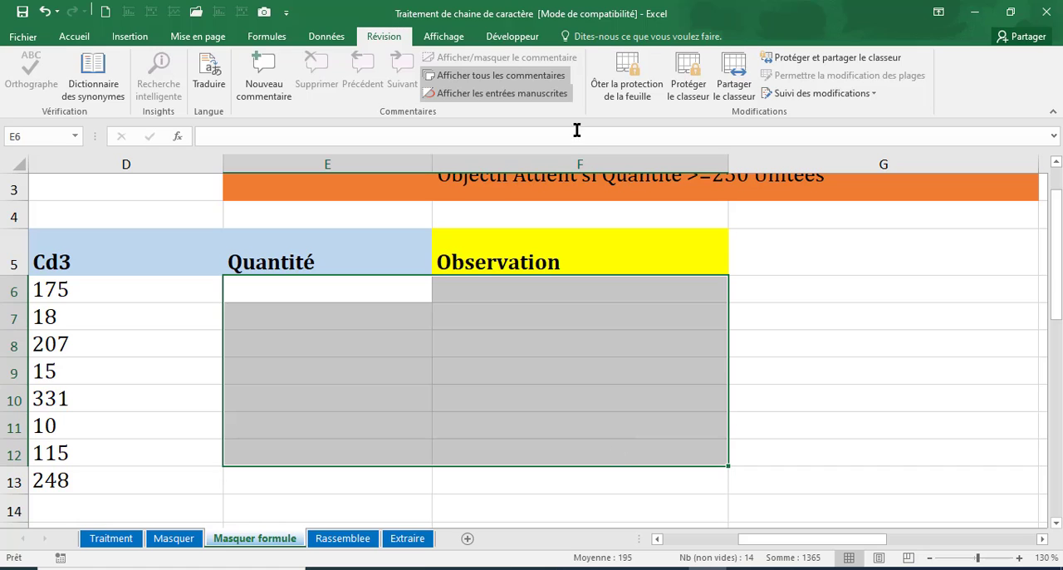
Step: Remove the sheet protection by entering the sheet password
left_click(606, 86)
type("123")
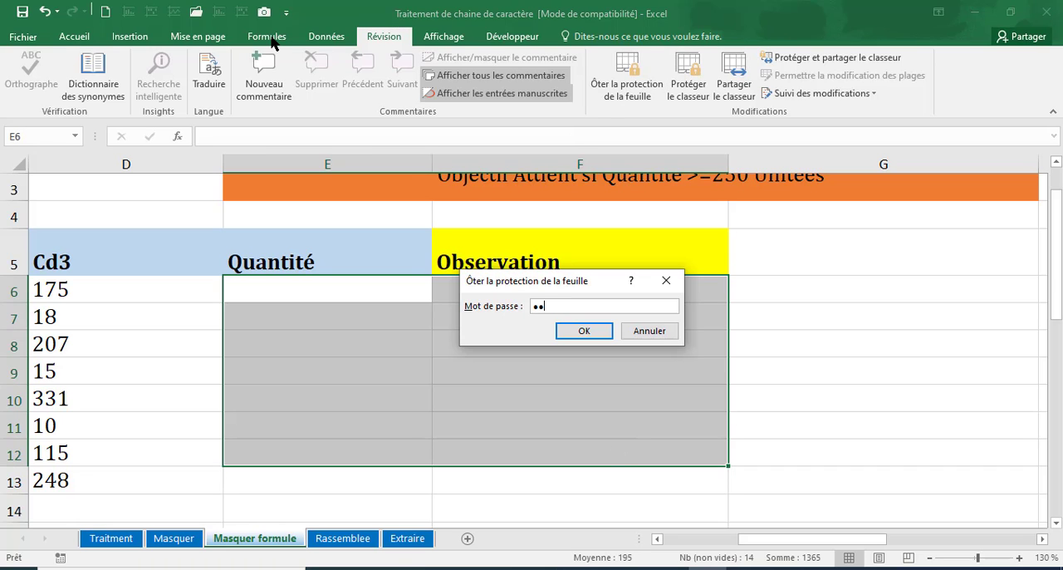
key("Return")
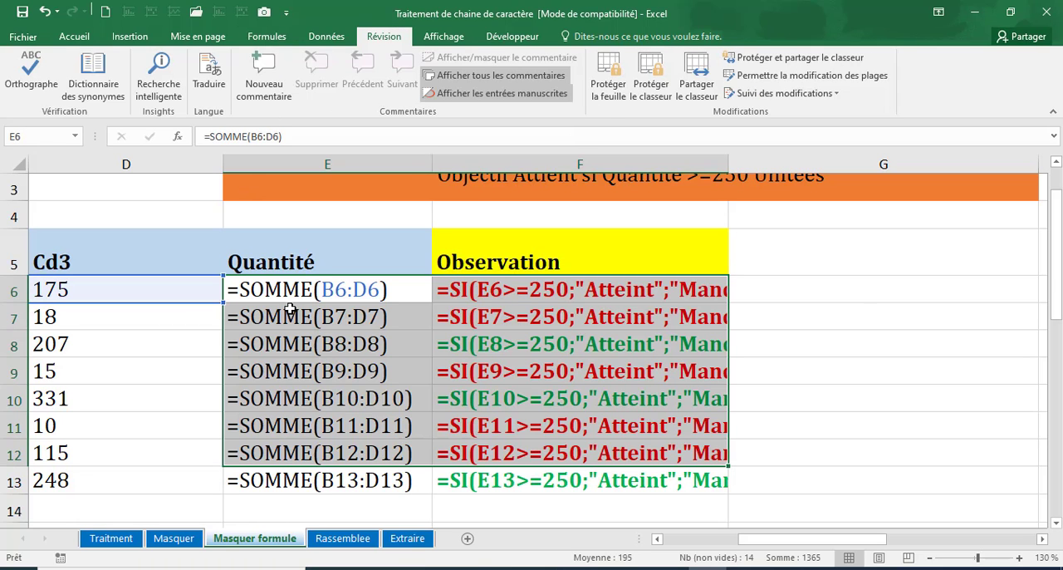
Step: Turn off Afficher les formules to display the results again, and switch to the Rassemblee sheet
left_click(274, 37)
left_click(838, 57)
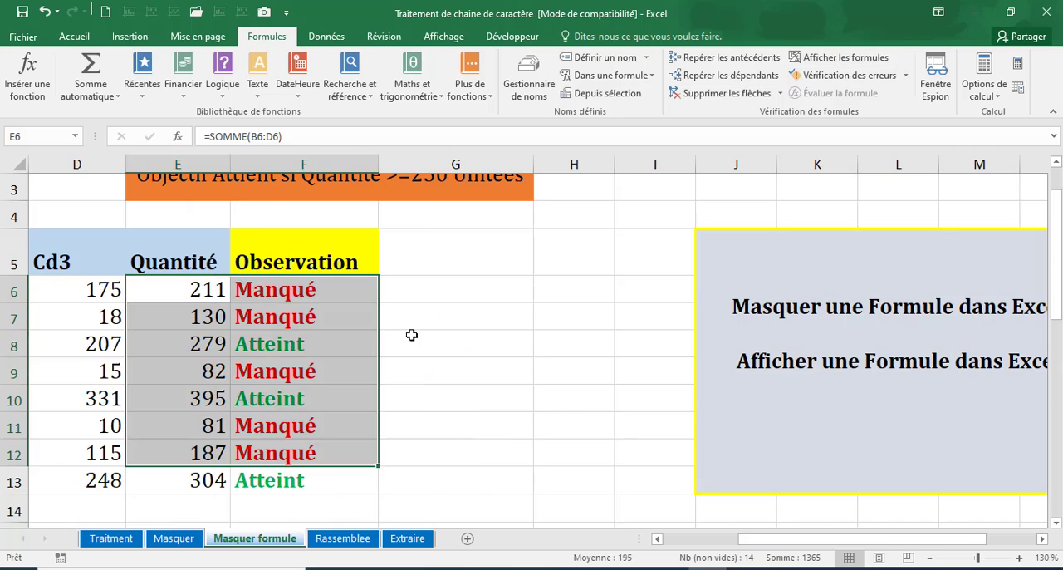
left_click(412, 340)
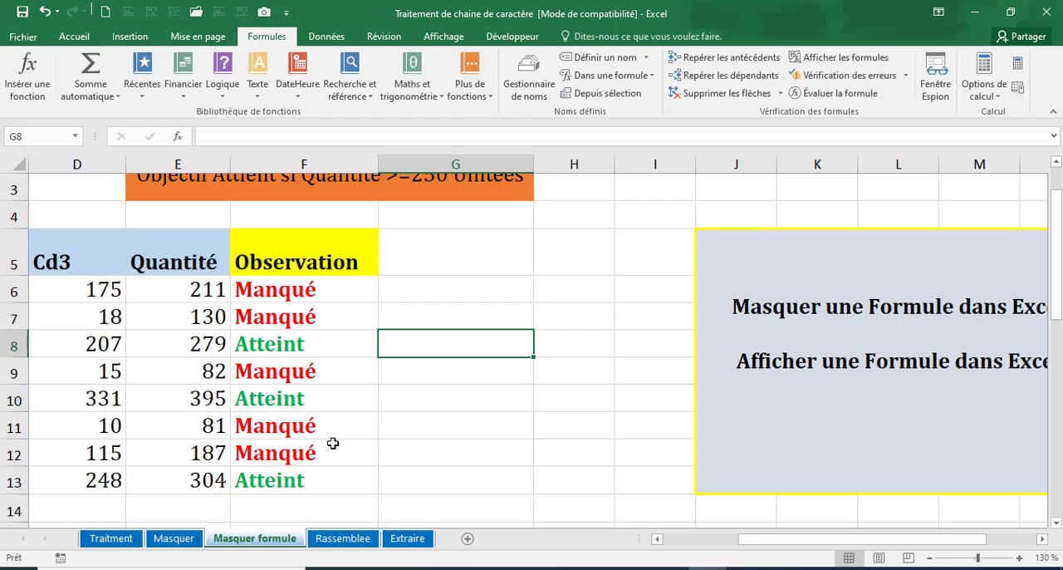
key("ctrl+Page_Down")
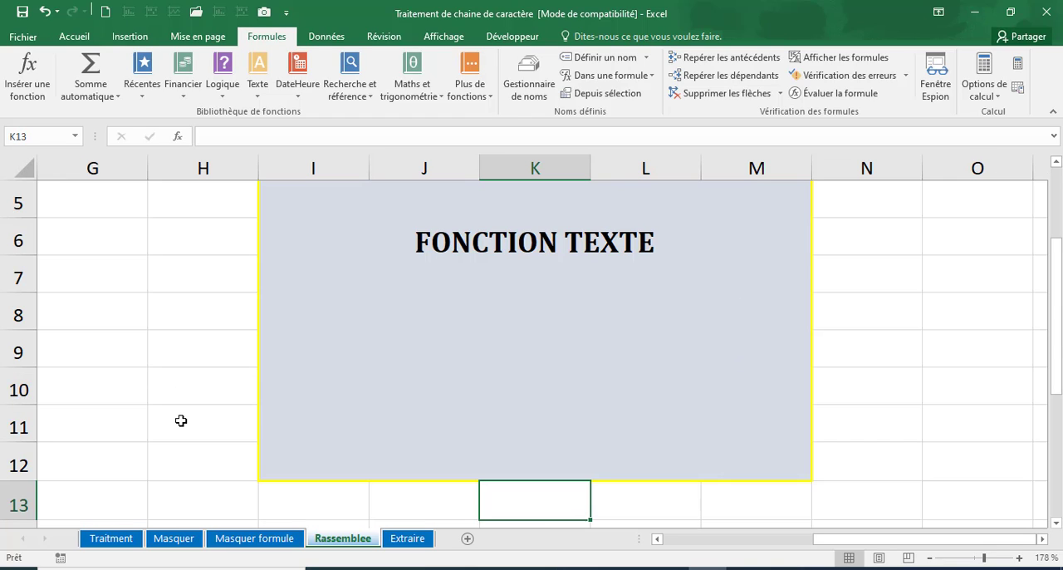